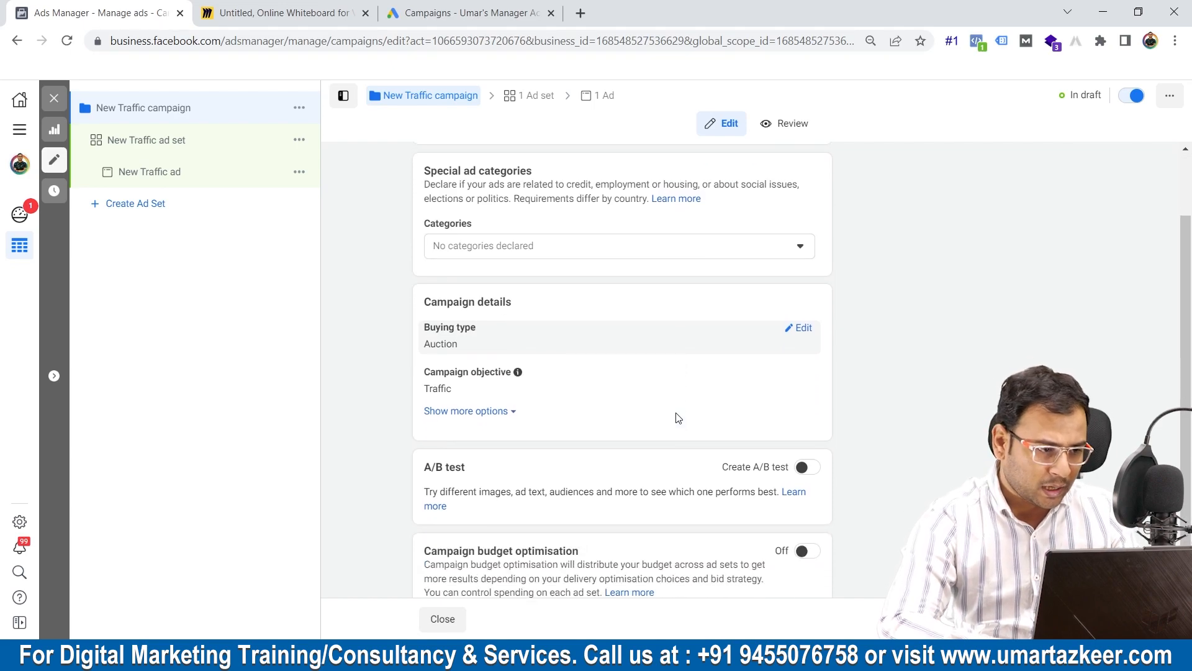
Switch the New Traffic ad set to manual placements and deselect the Facebook, Audience Network and Messenger platforms, keeping Instagram
left_click(162, 140)
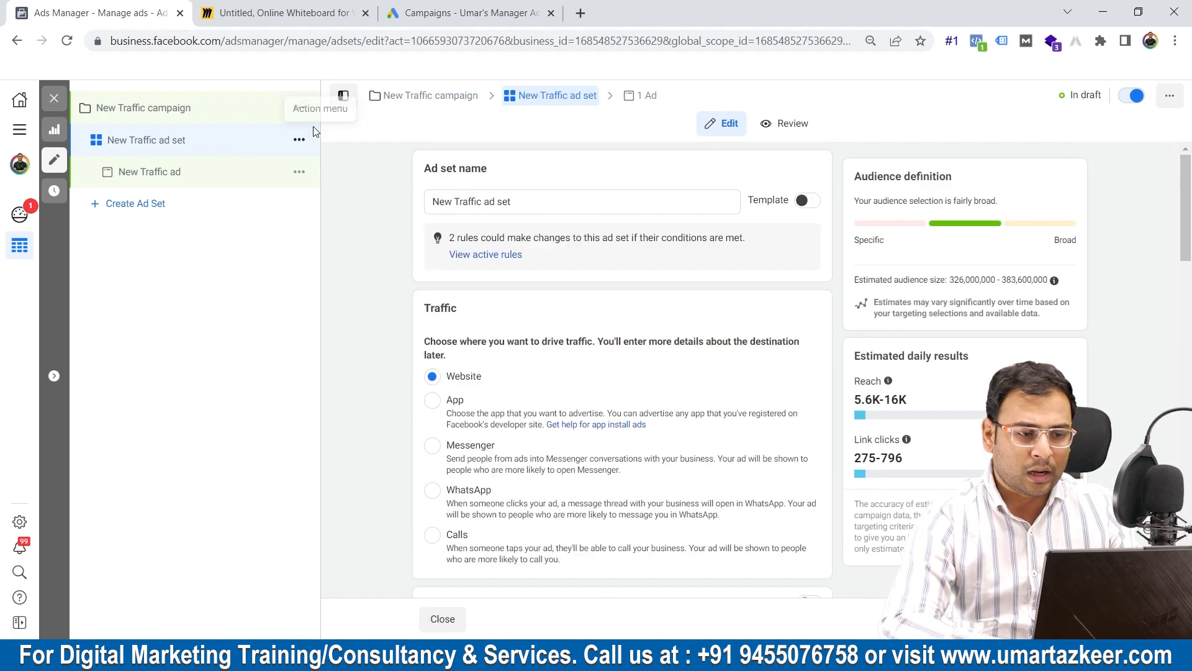
scroll(532, 372, "down", 7)
scroll(534, 376, "down", 12)
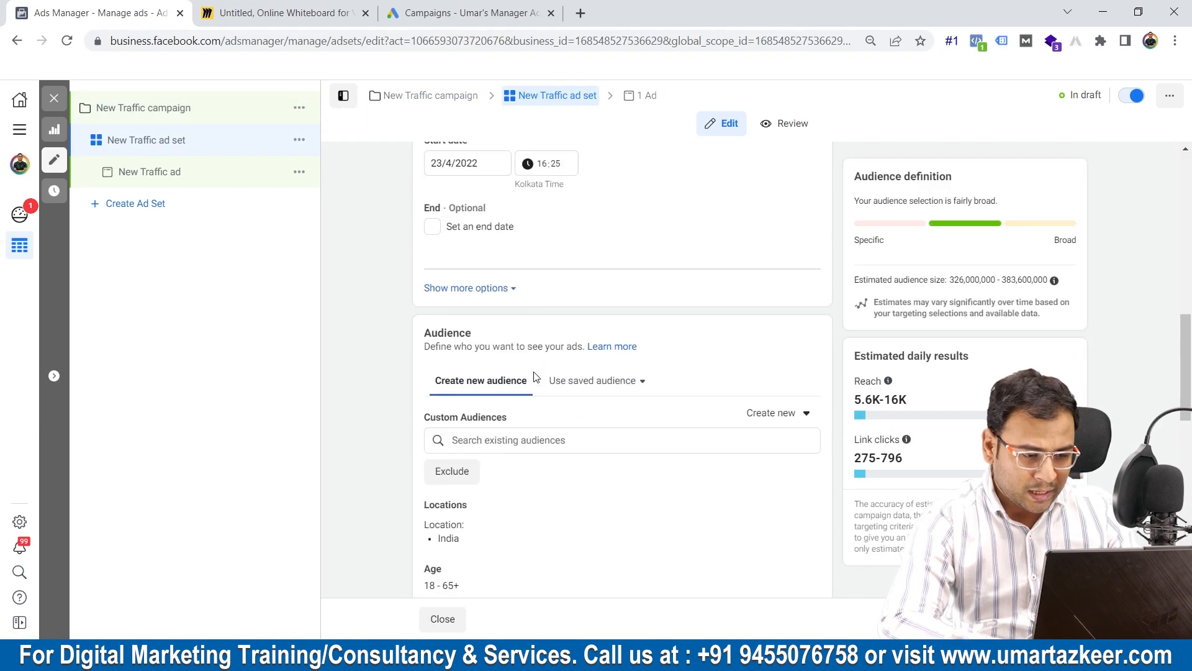
scroll(516, 360, "down", 1)
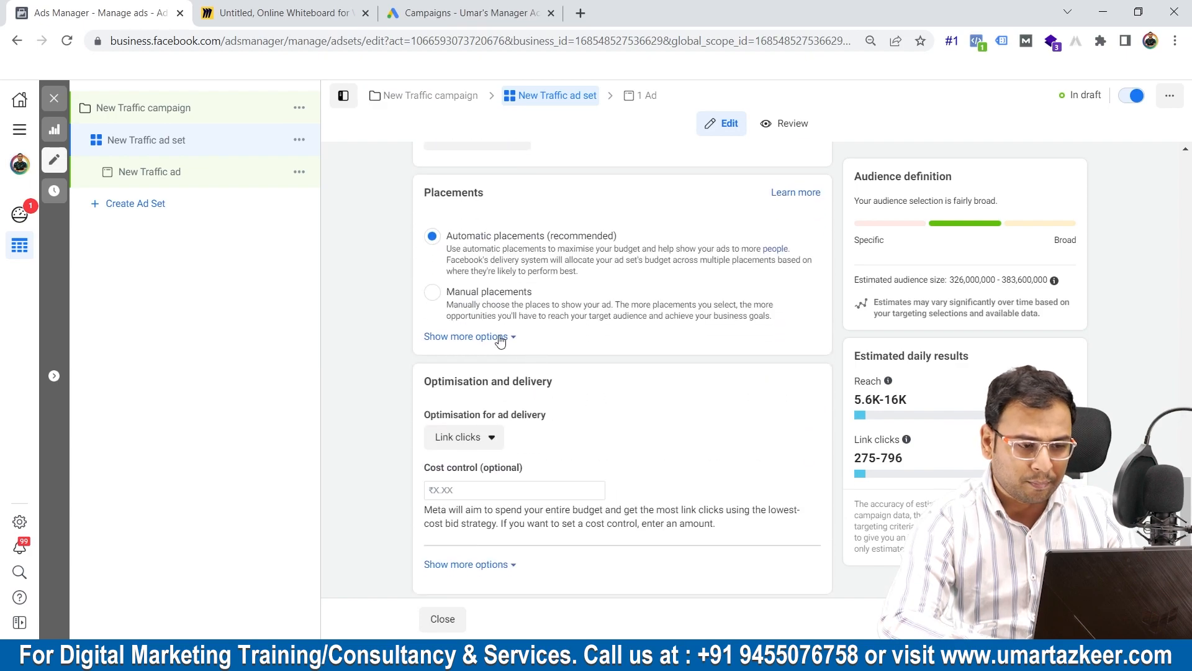
left_click(451, 295)
left_click(433, 404)
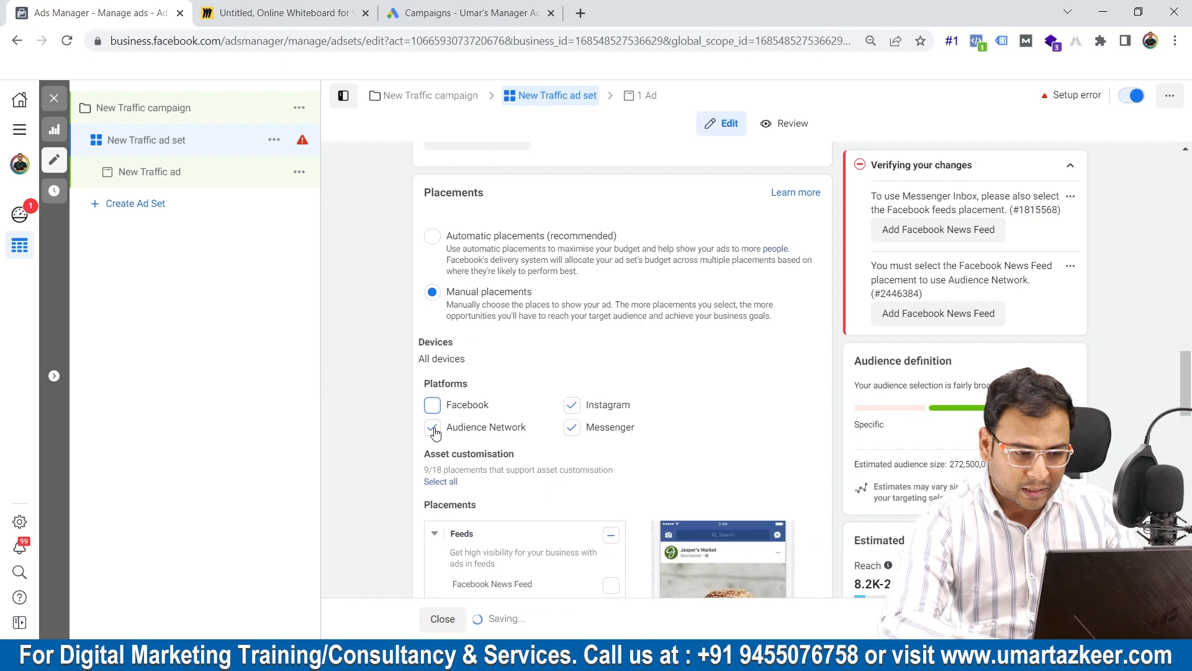
left_click(432, 427)
left_click(572, 427)
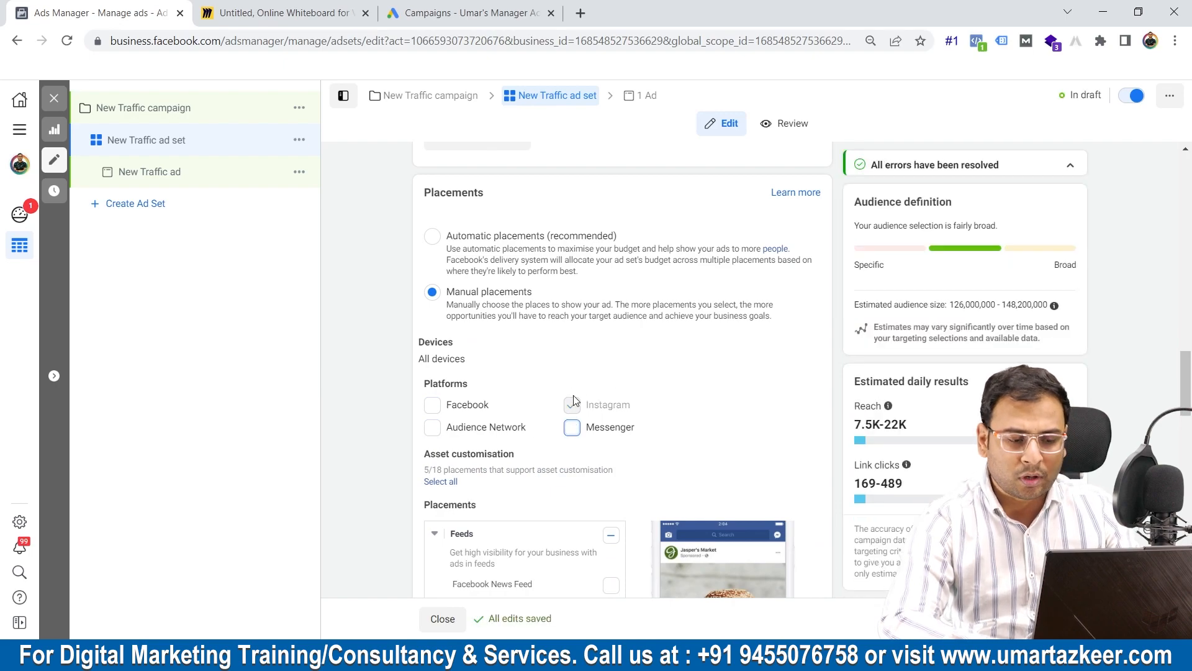
Deselect all Feeds placements and Instagram Reels, keeping only Instagram Stories as the ad set's placement
scroll(587, 401, "down", 4)
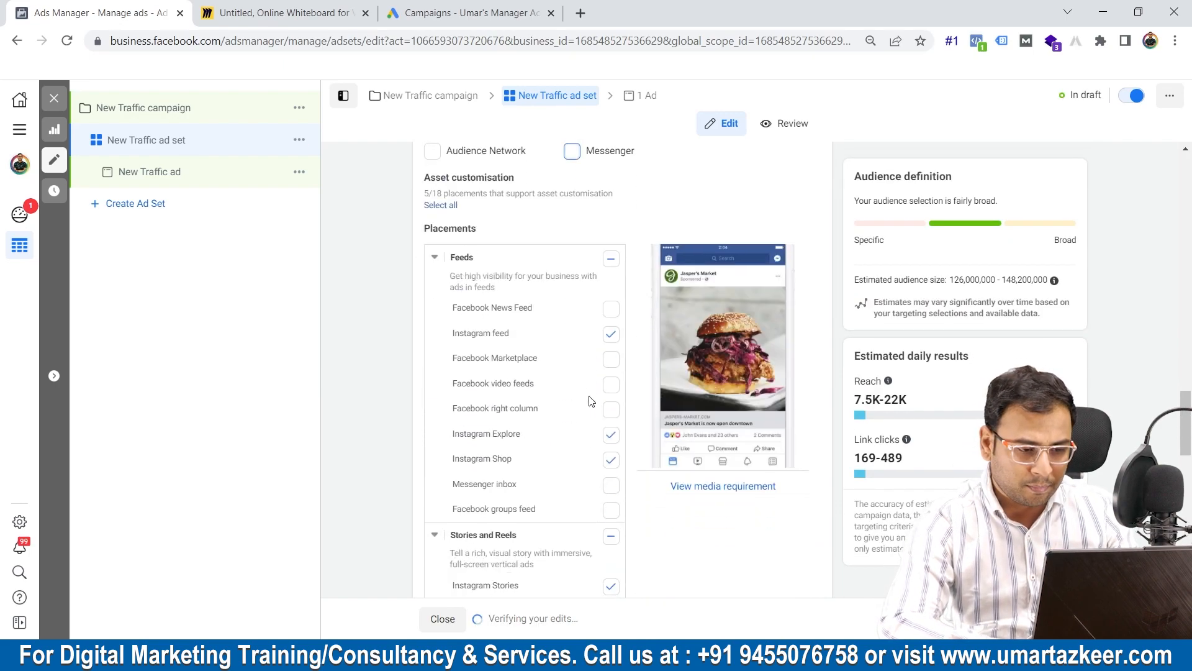
left_click(612, 259)
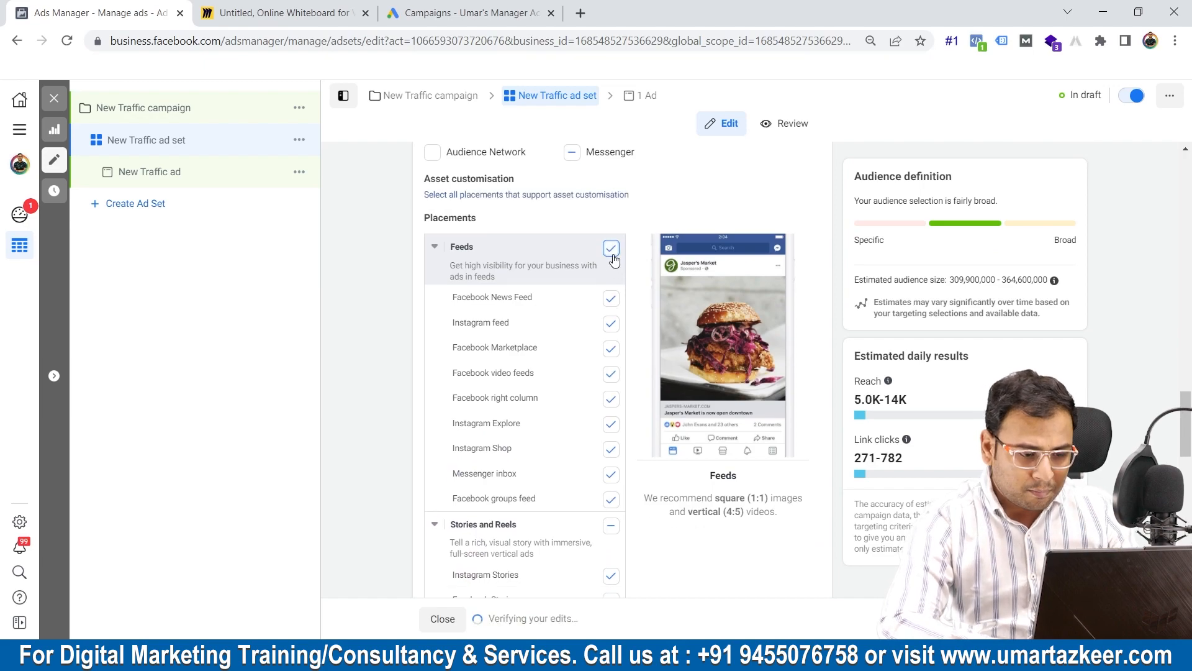
left_click(612, 249)
scroll(567, 405, "down", 3)
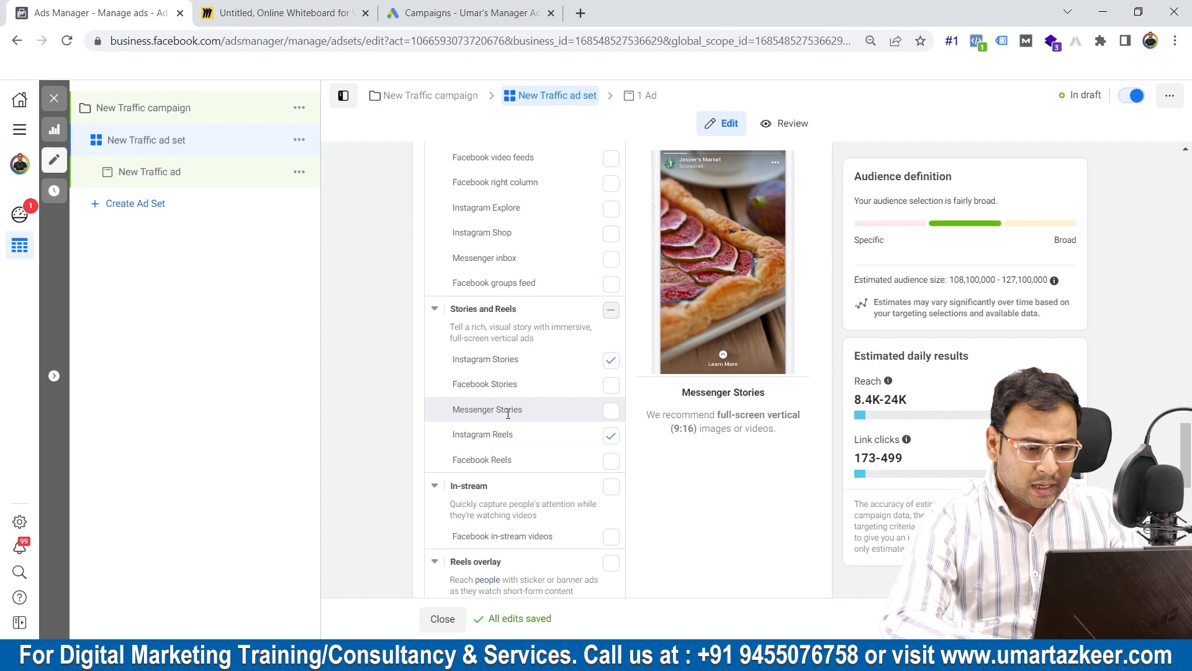
scroll(521, 409, "down", 1)
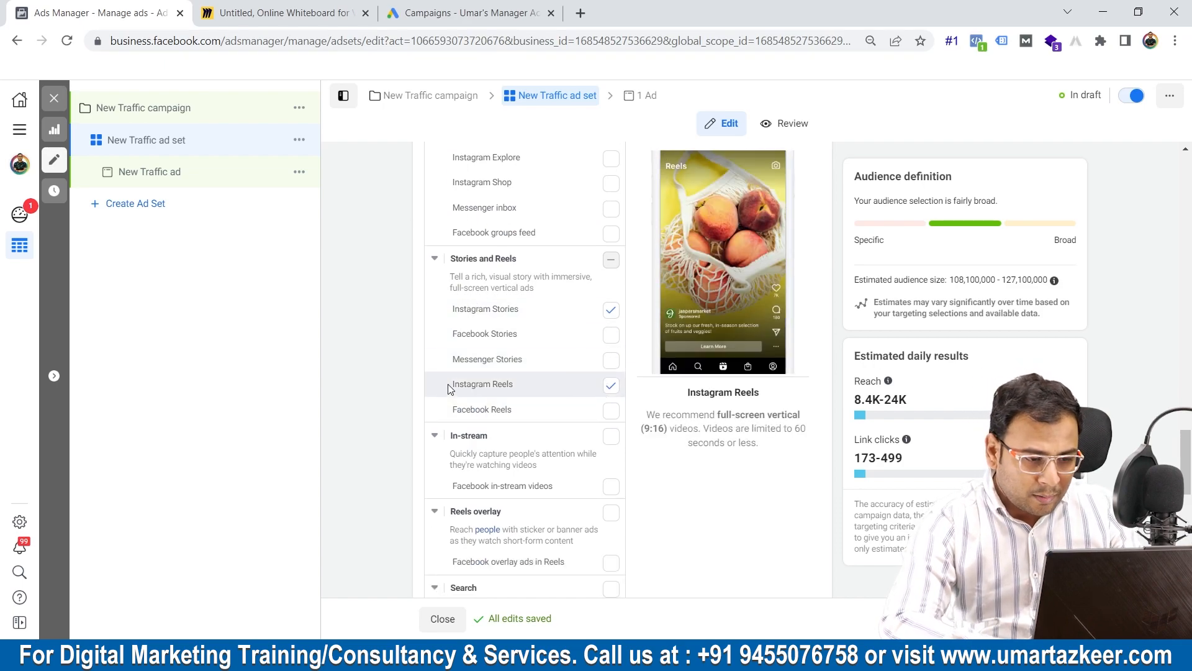
left_click(612, 386)
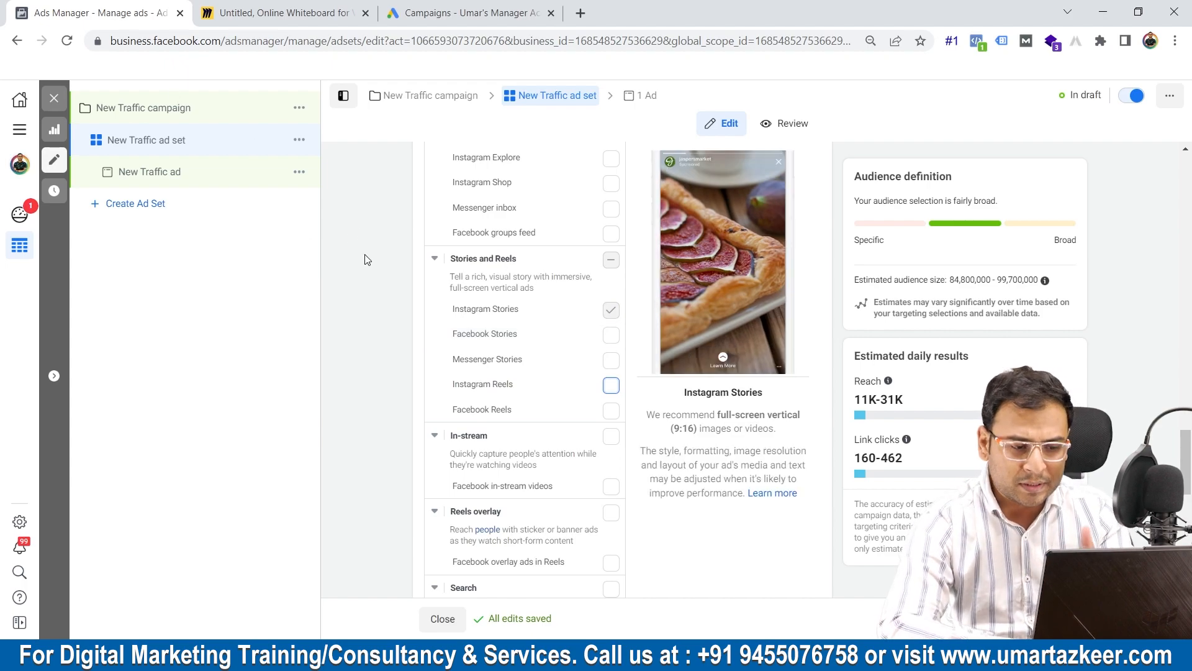
scroll(470, 319, "down", 2)
scroll(470, 320, "up", 1)
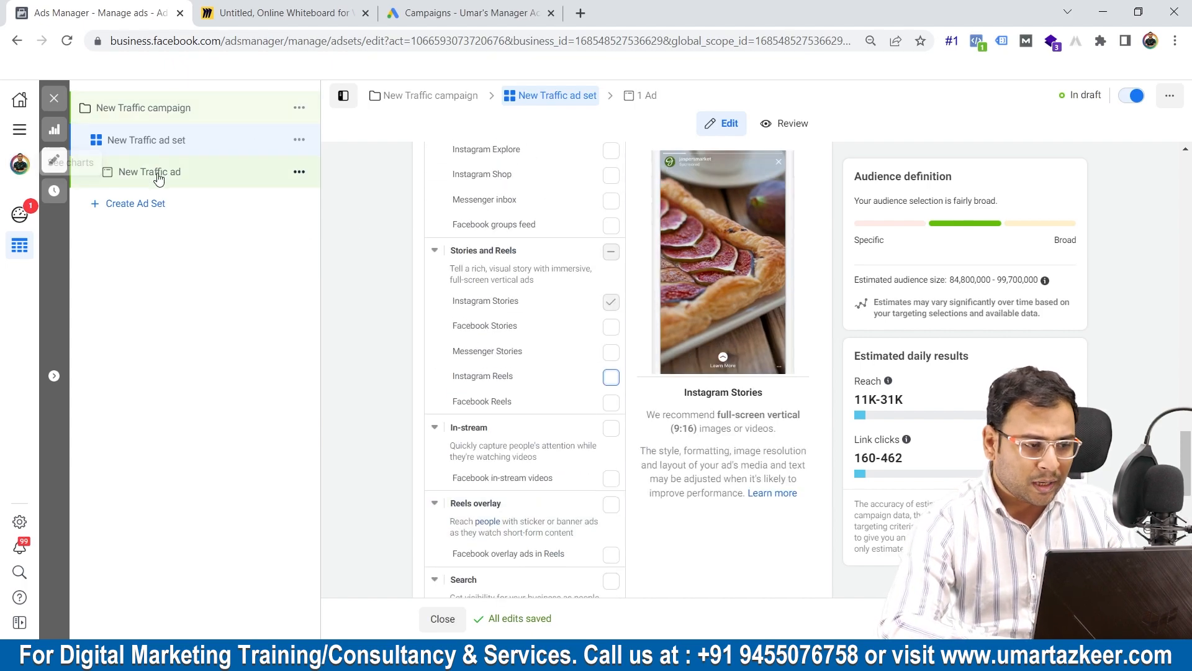
In the New Traffic ad, select the connected Instagram account as identity and locate the interactive poll option below the call to action
left_click(177, 171)
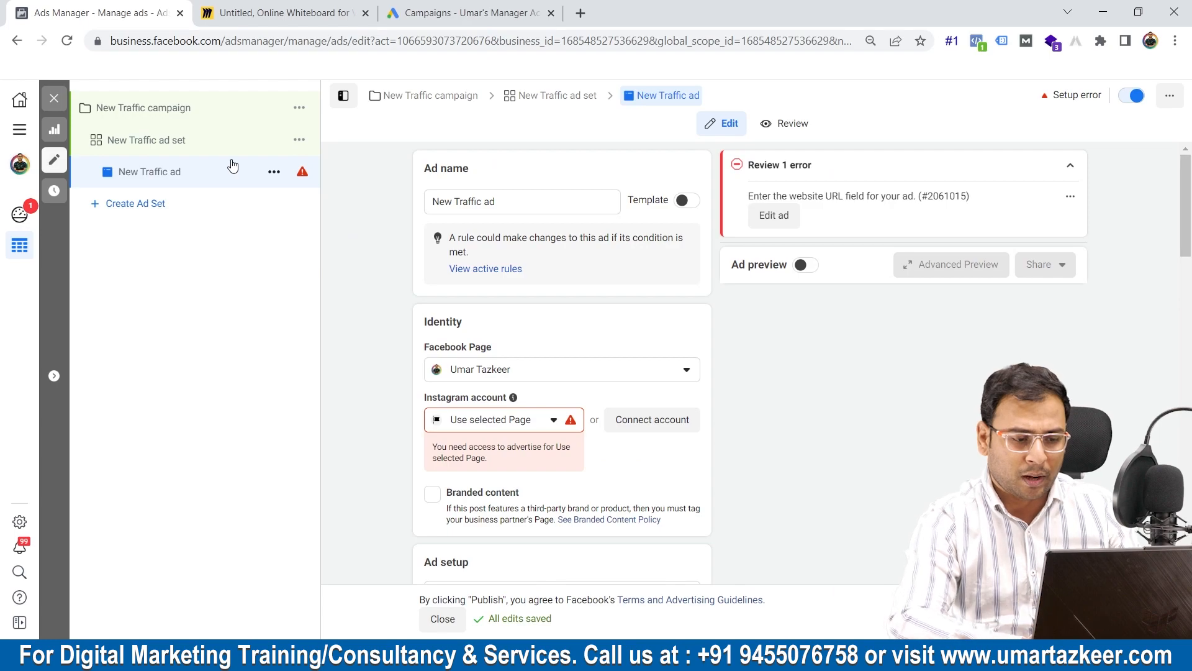
left_click(525, 415)
left_click(498, 476)
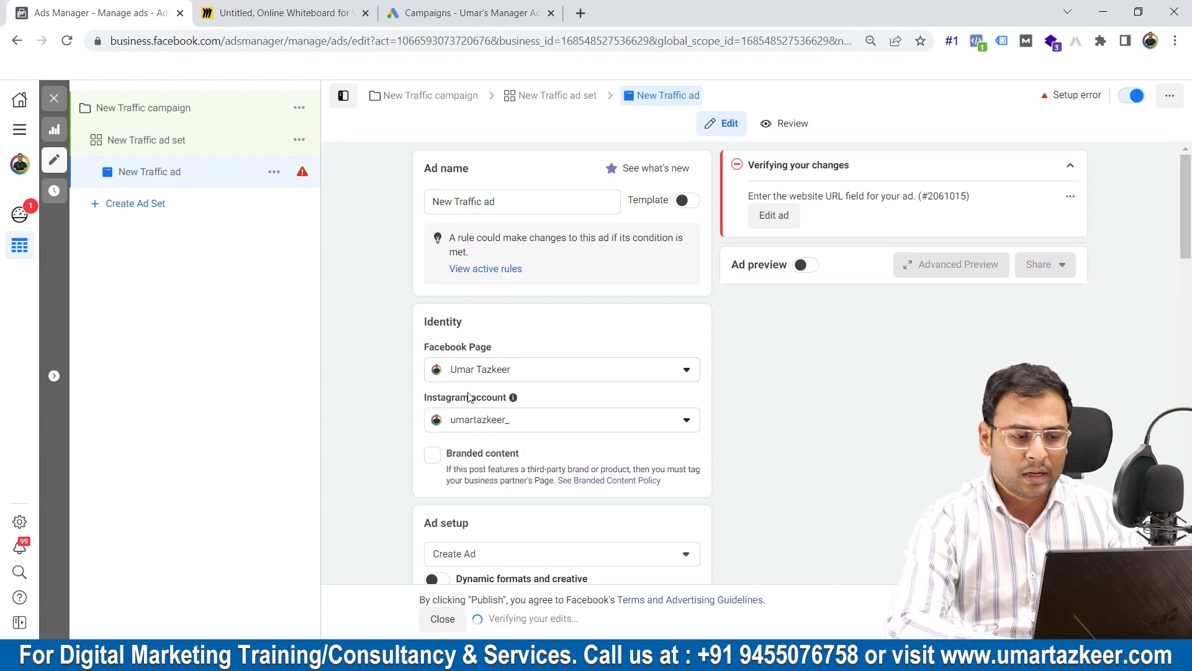
scroll(470, 397, "down", 10)
scroll(470, 398, "down", 10)
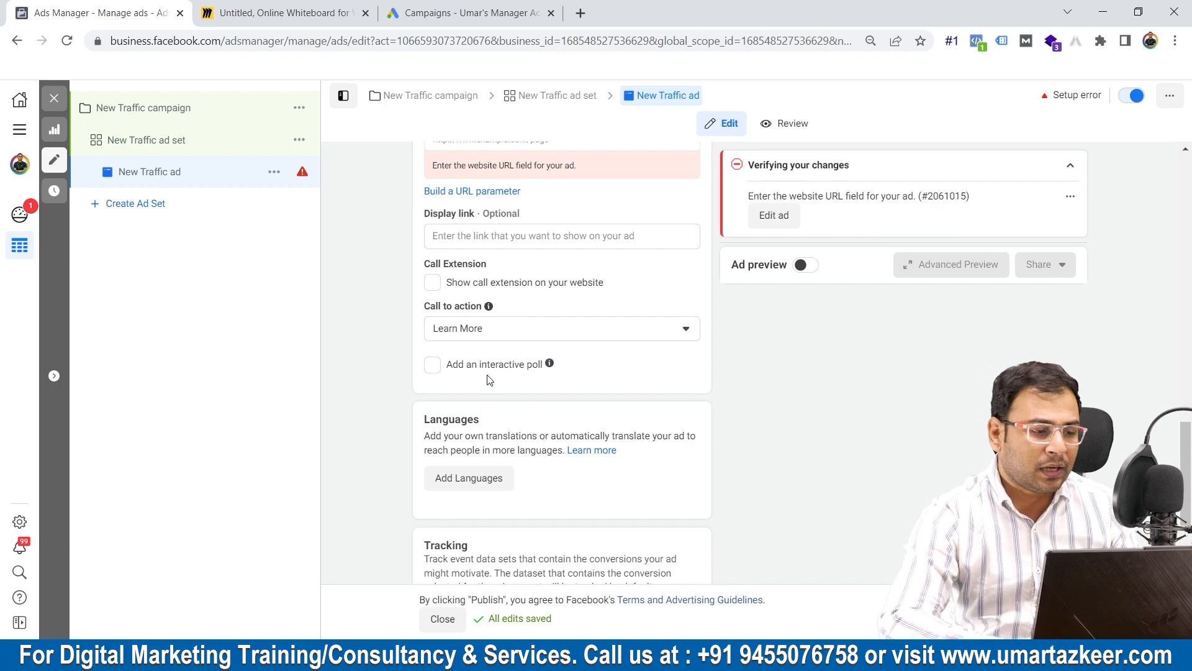
Add Instagram Reels to the New Traffic ad set's placements alongside Instagram Stories
left_click(221, 144)
scroll(564, 498, "down", 5)
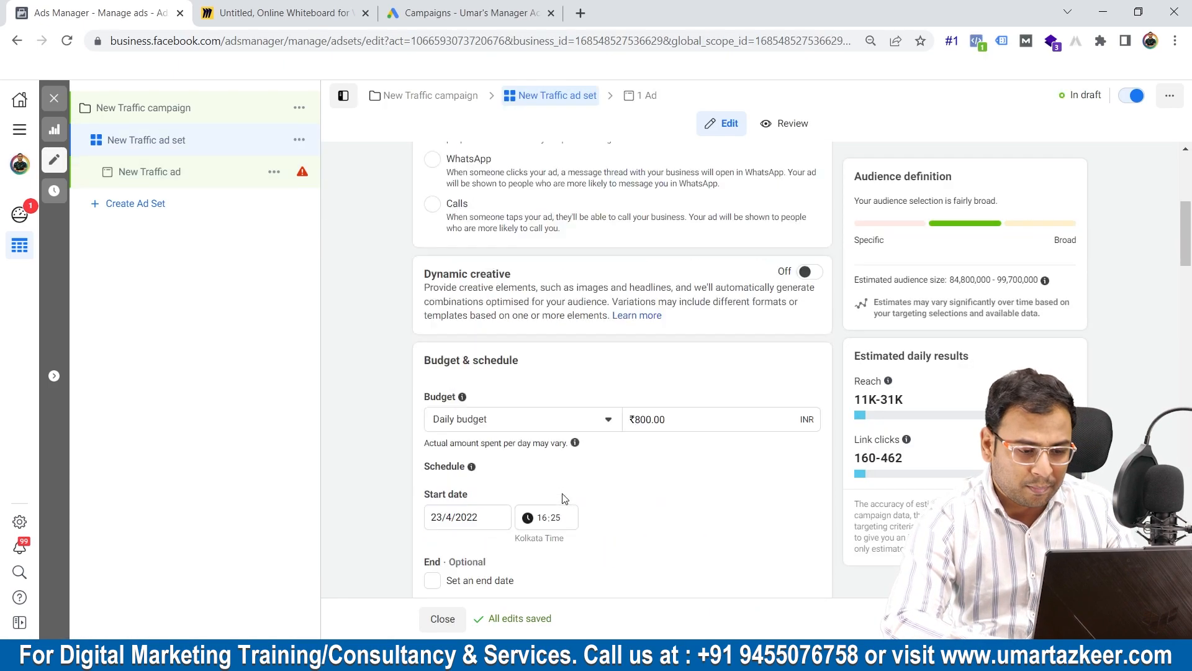
scroll(564, 498, "down", 20)
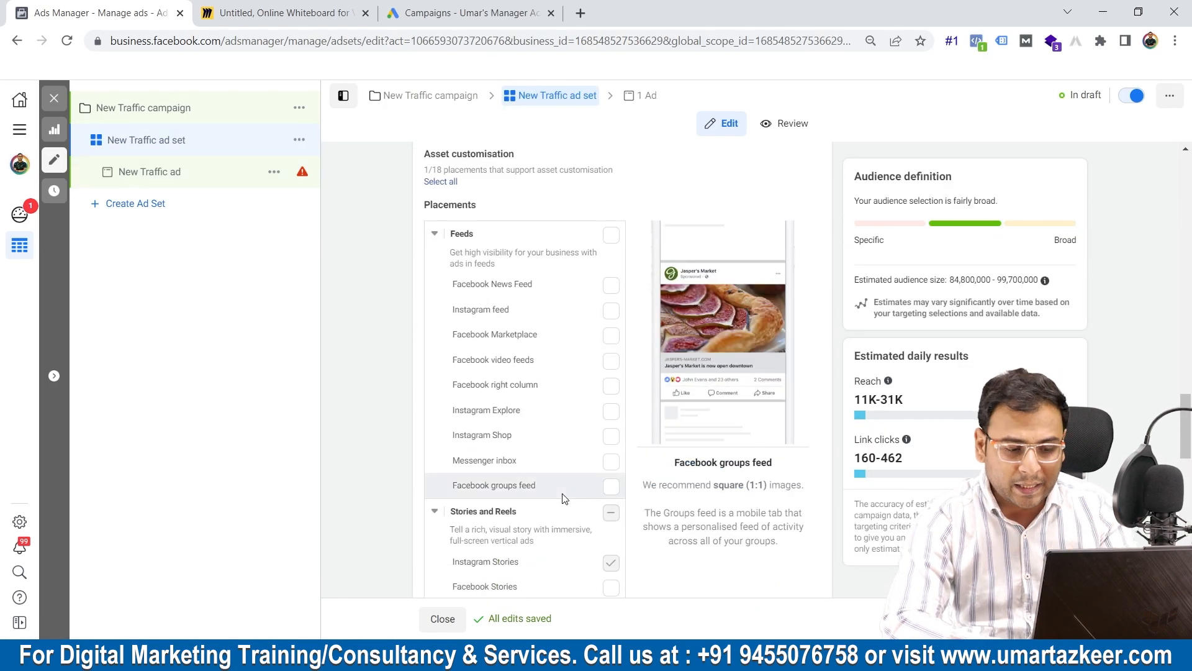
scroll(565, 498, "down", 6)
scroll(564, 498, "up", 1)
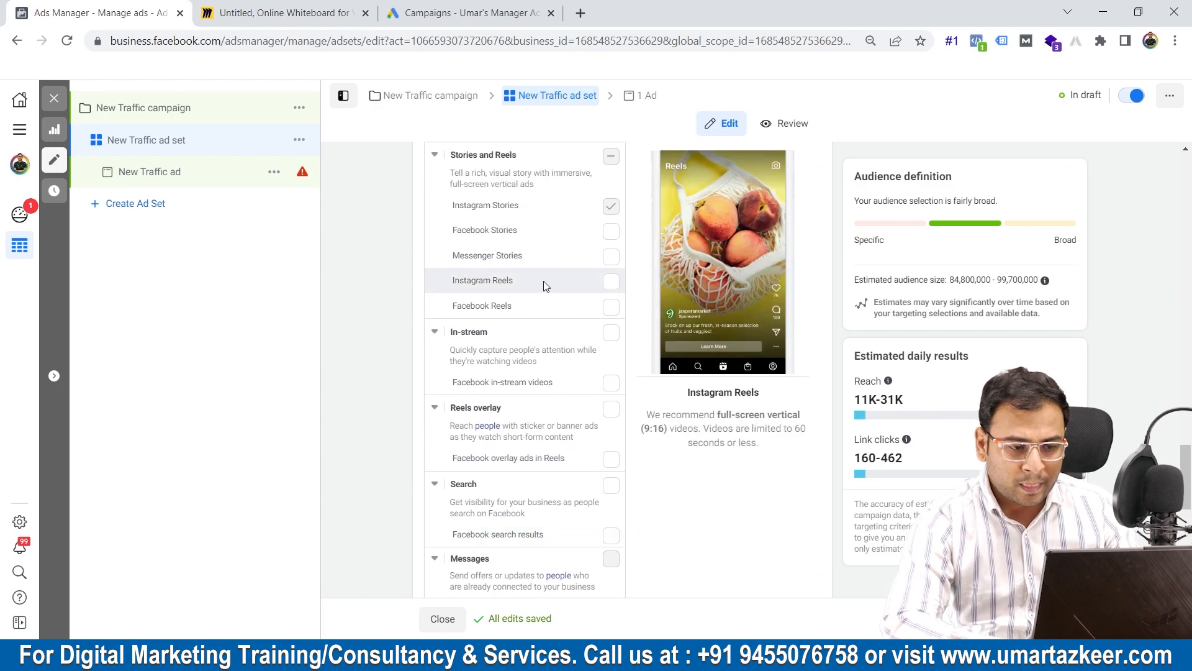
left_click(611, 282)
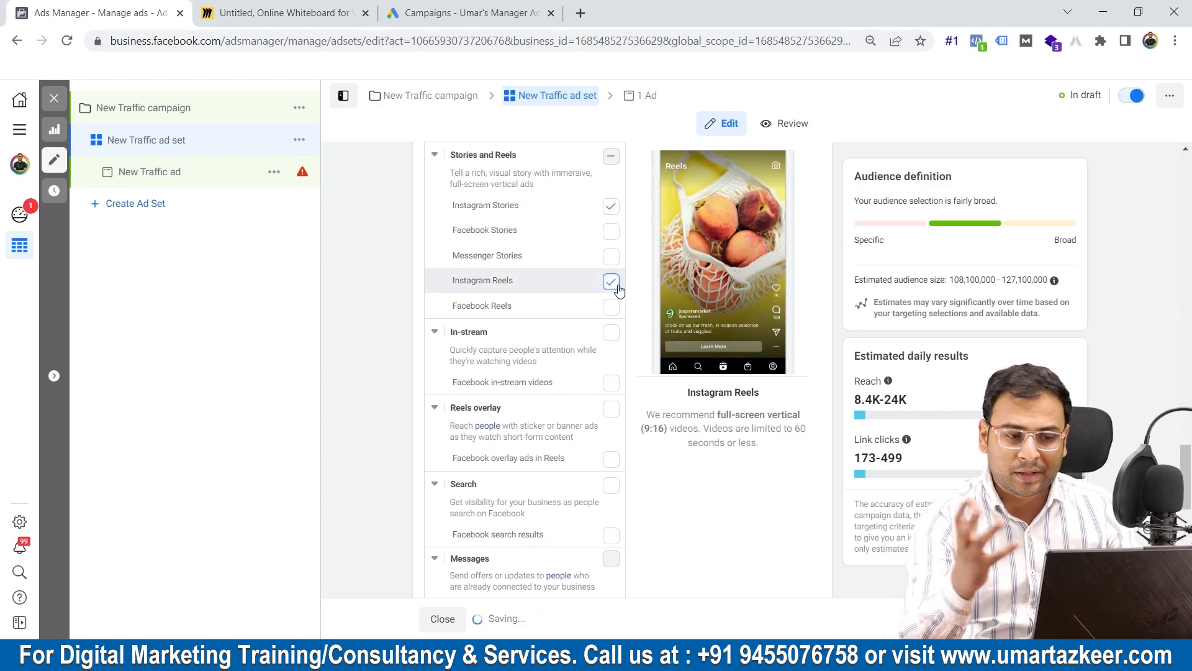
Check the New Traffic ad's call-to-action area for the interactive poll option with both Instagram placements selected
left_click(223, 172)
scroll(593, 286, "down", 15)
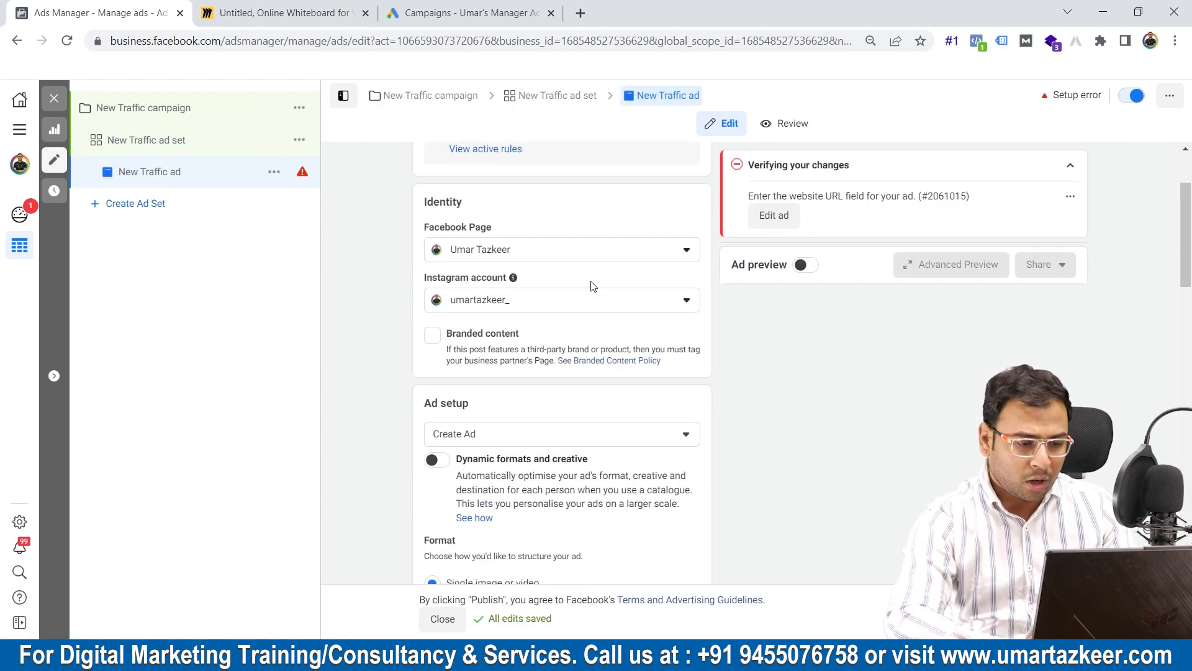
scroll(593, 285, "down", 3)
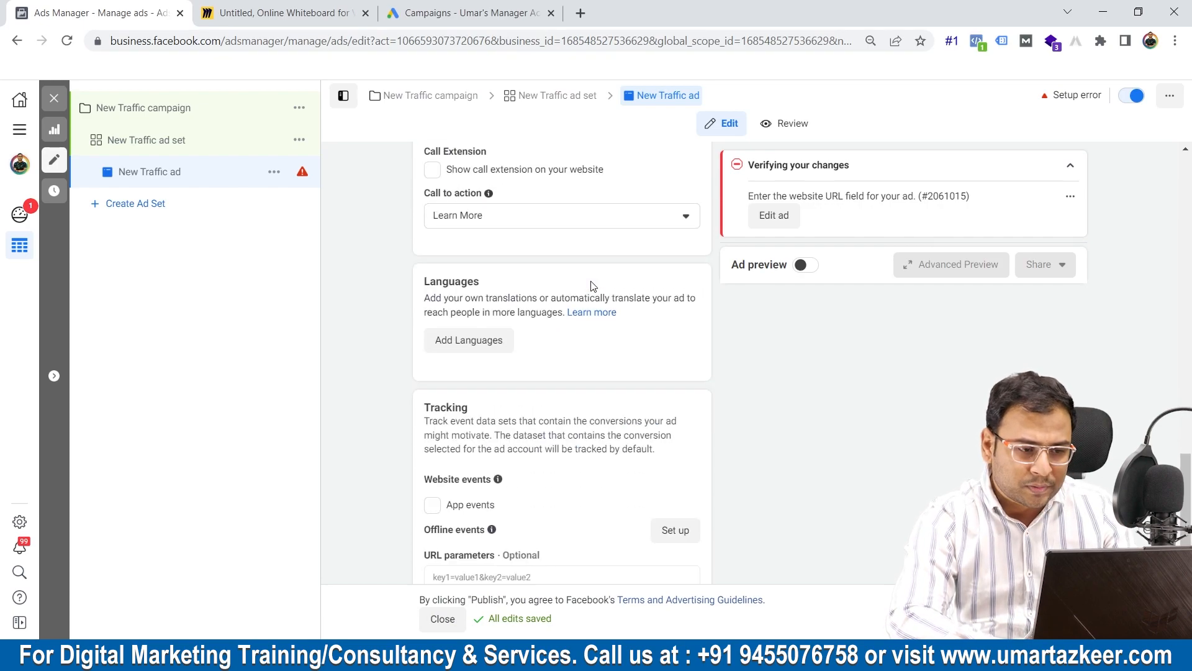
scroll(514, 294, "up", 2)
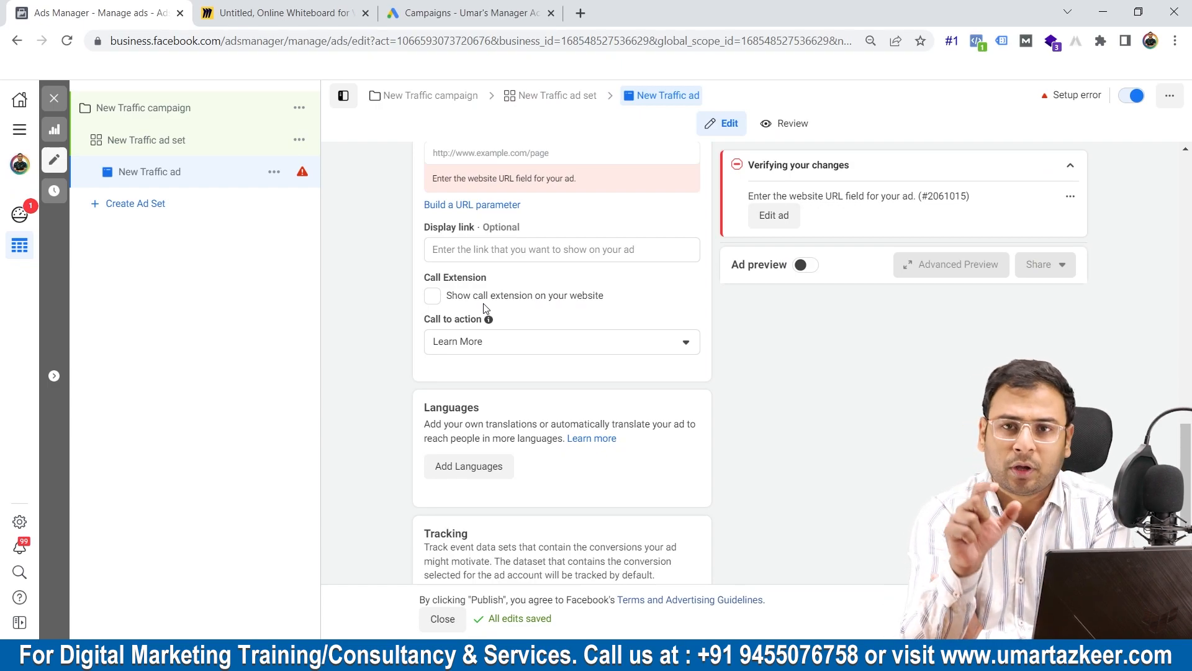
Return to the New Traffic ad set and deselect the Instagram Reels placement again
left_click(167, 144)
scroll(559, 434, "down", 15)
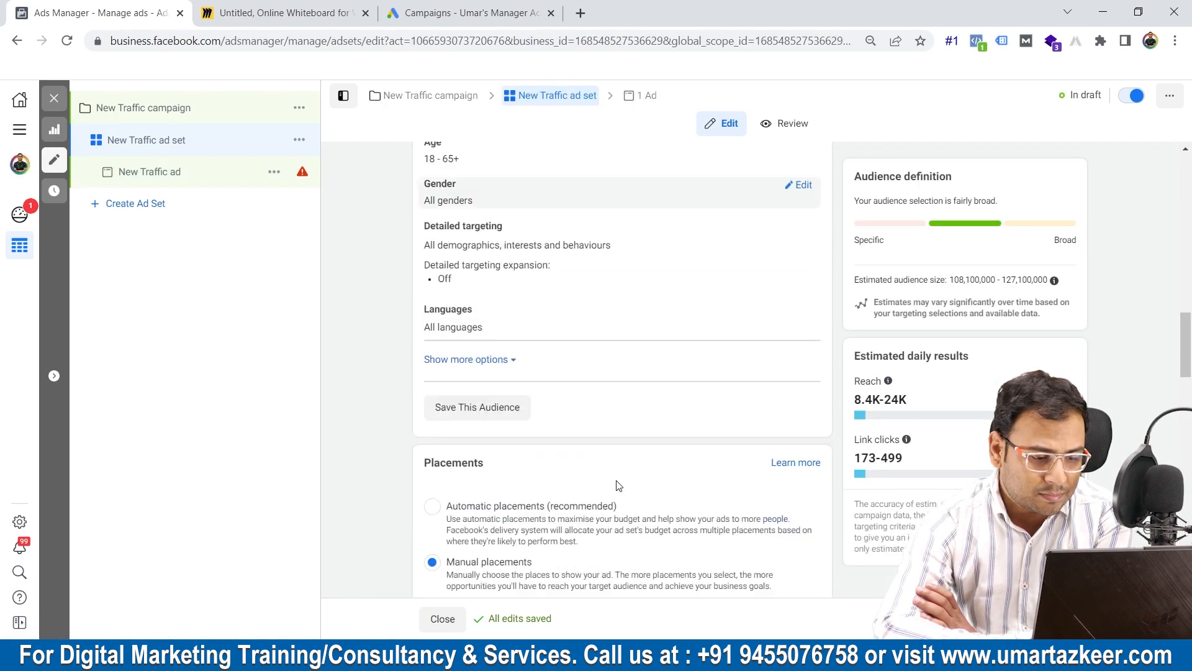
scroll(618, 485, "down", 7)
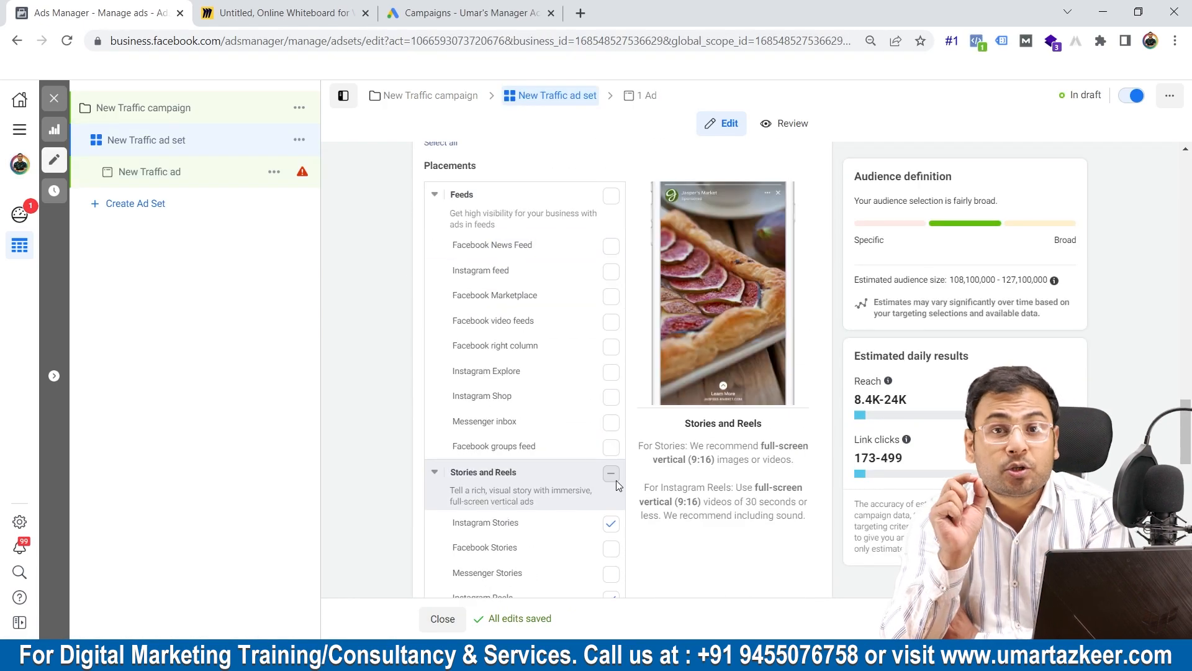
scroll(616, 480, "down", 4)
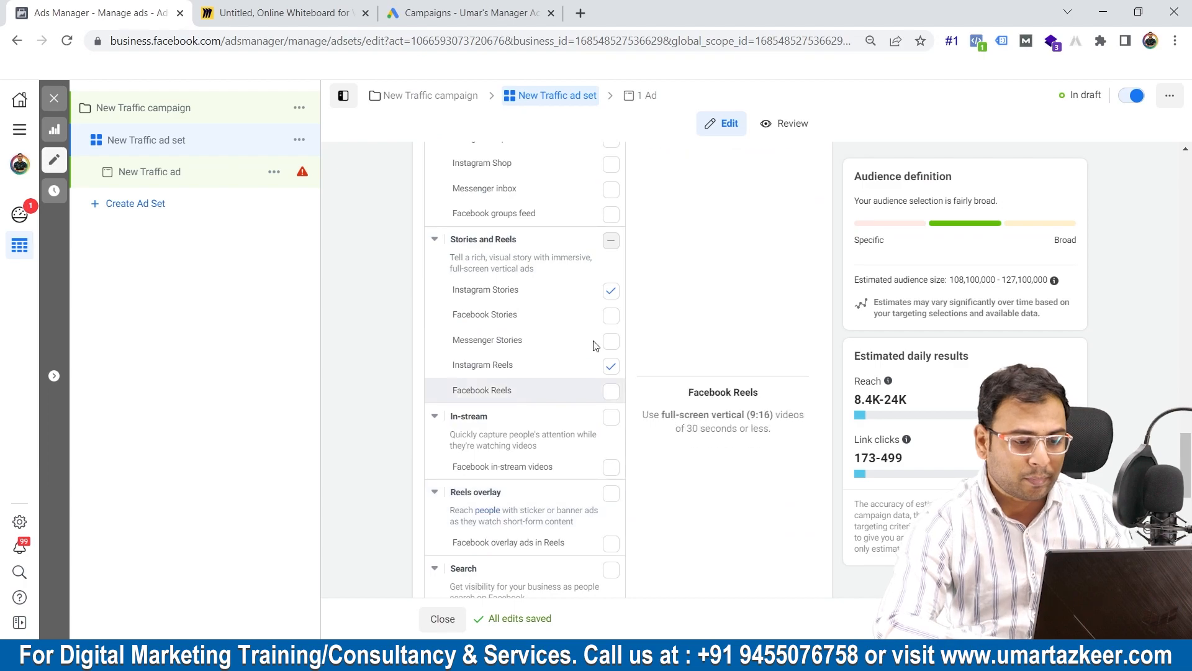
left_click(612, 365)
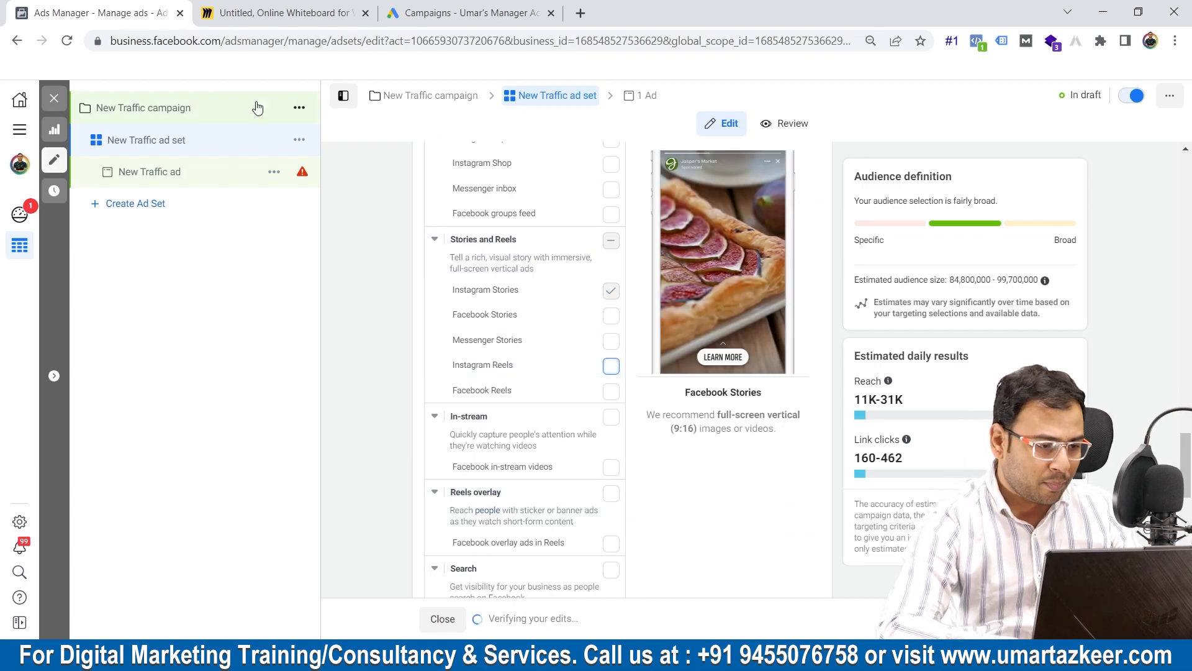
Check the New Traffic ad's creative section for the interactive poll option with Instagram Stories as the only placement
left_click(193, 171)
scroll(367, 271, "down", 9)
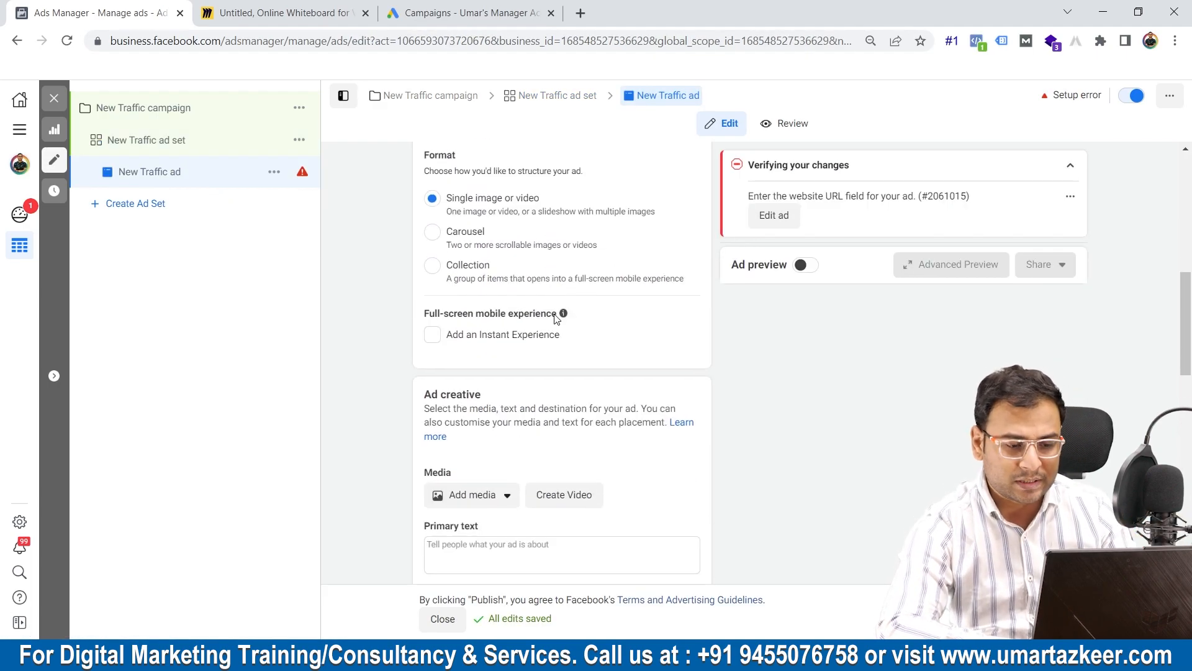
scroll(555, 318, "down", 12)
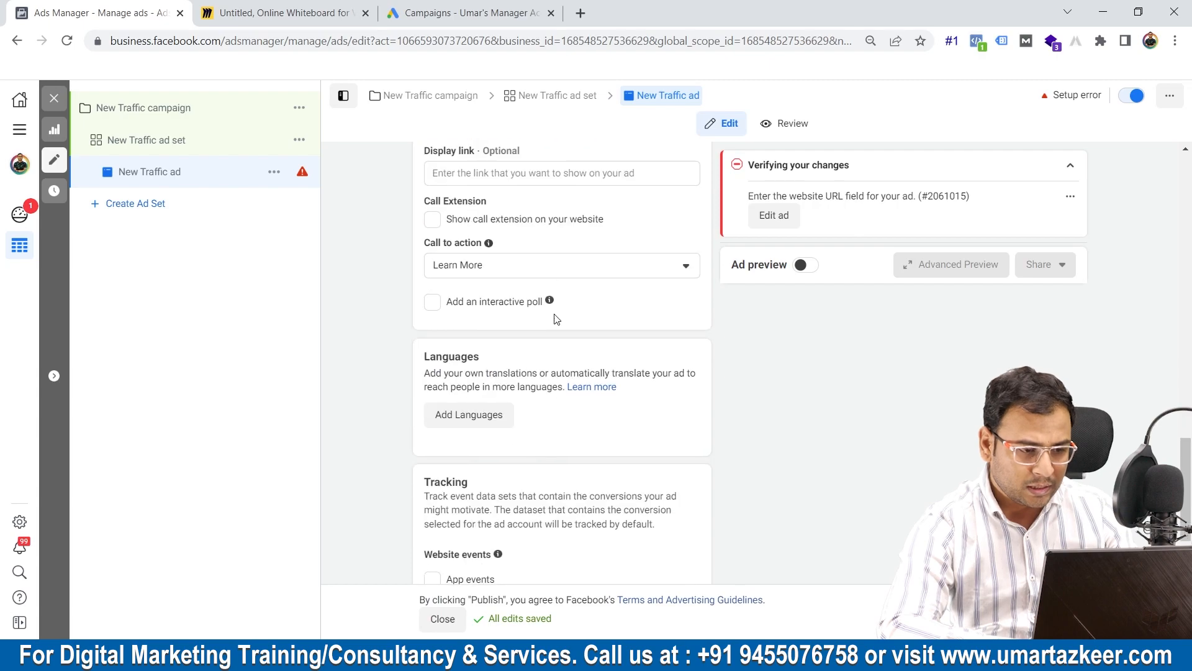
scroll(567, 329, "up", 8)
scroll(559, 310, "down", 1)
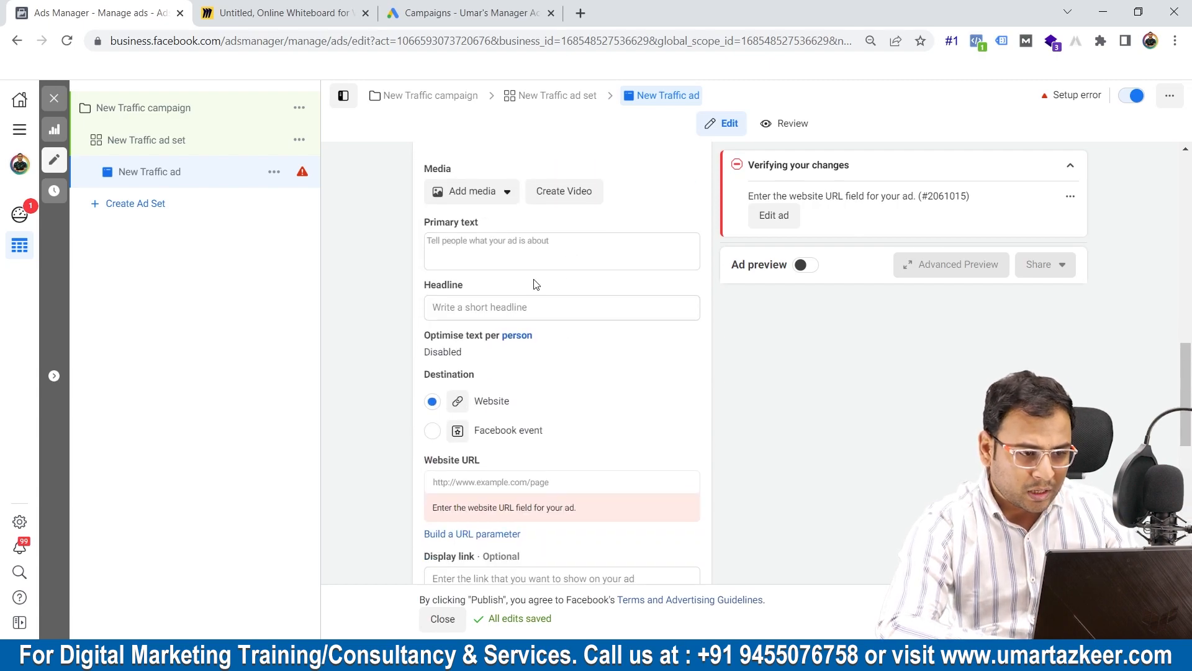
Add the 1152 × 2048 Digital Marketing Agency image from the account images as the ad's media, using the original crop for Stories
left_click(470, 197)
left_click(461, 222)
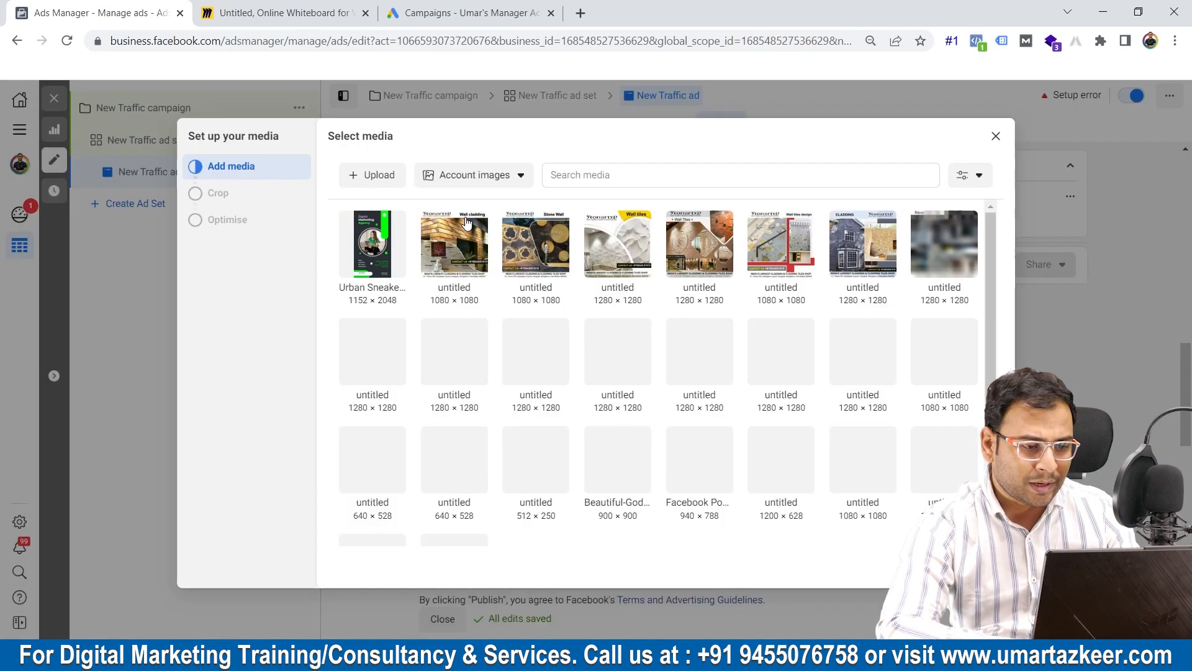
left_click(402, 248)
left_click(984, 566)
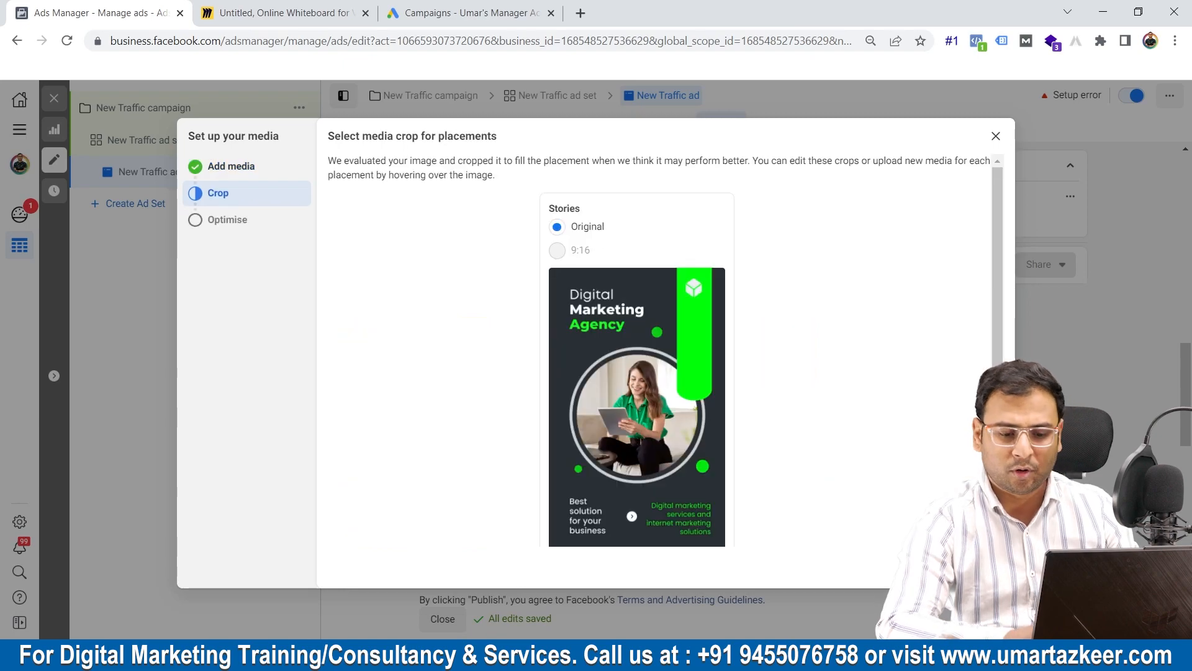
scroll(813, 449, "down", 1)
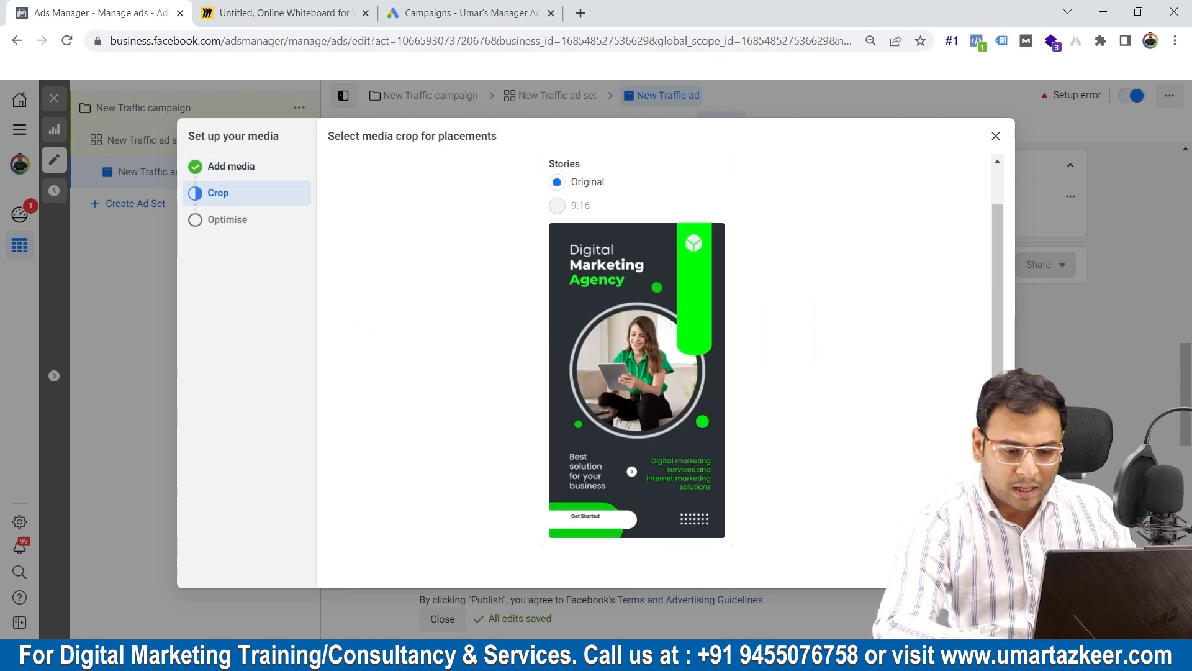
left_click(984, 567)
left_click(985, 567)
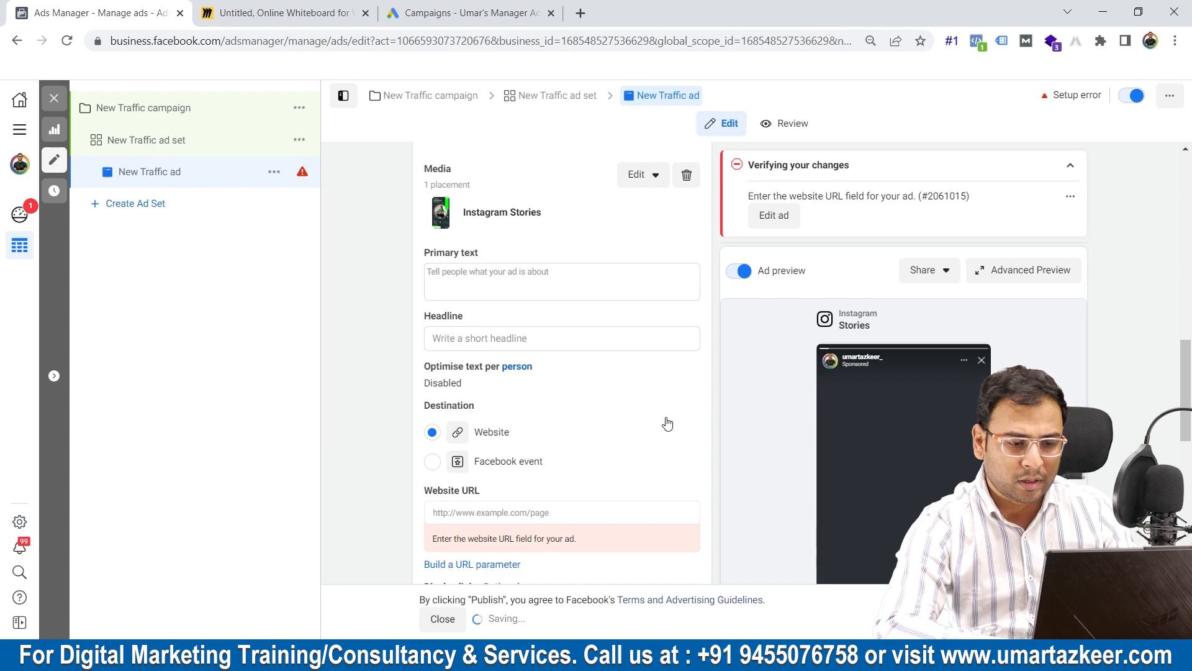
Examine the Instagram Stories ad preview and return to the interactive poll option in the ad creative settings
scroll(662, 421, "down", 5)
scroll(659, 422, "down", 3)
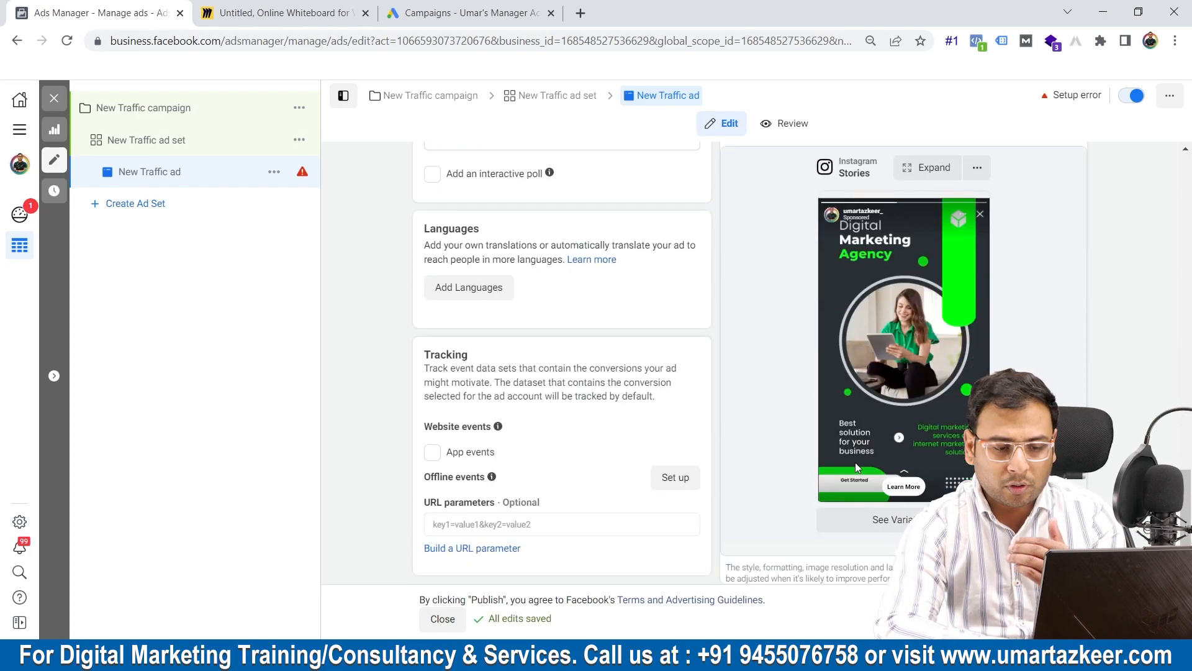
scroll(855, 462, "right", 2)
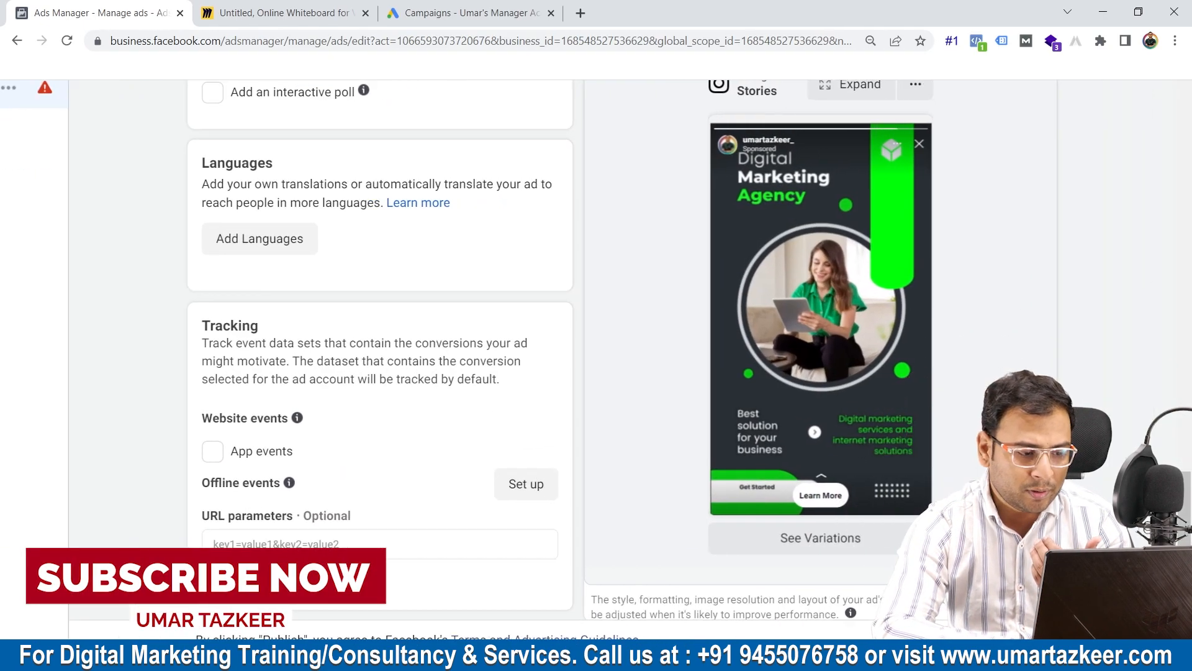
scroll(855, 462, "up", 1)
scroll(855, 462, "right", 1)
scroll(543, 330, "up", 5)
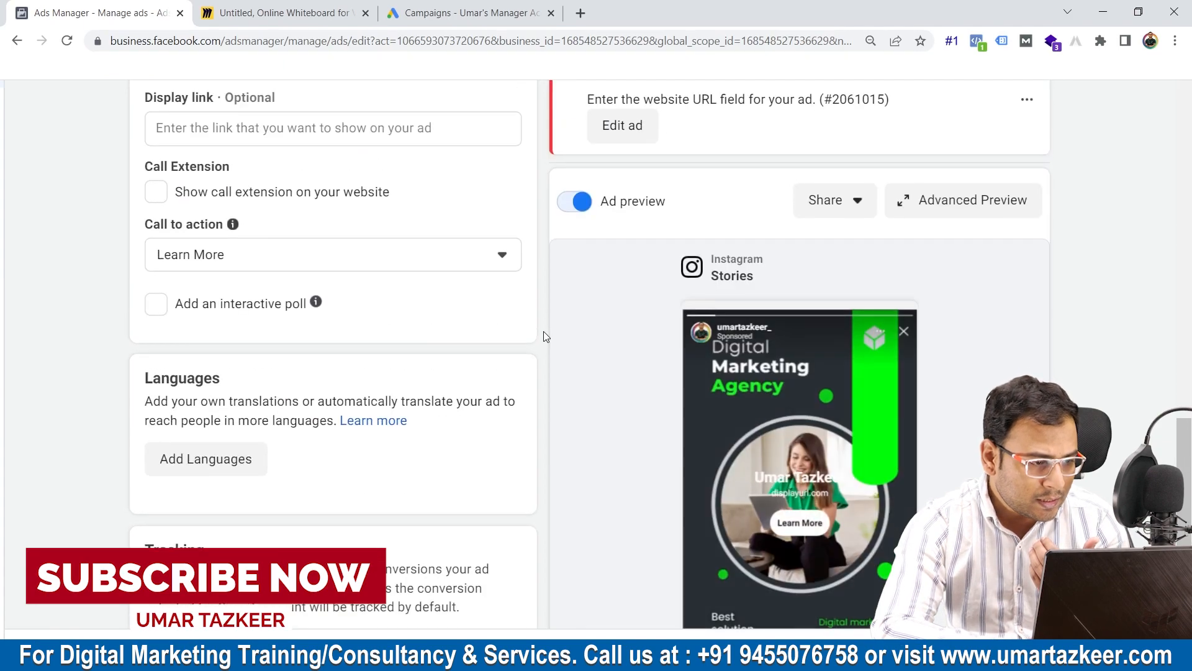
Add an interactive poll to the ad creative and bring its question, option and sticker settings into view
left_click(180, 435)
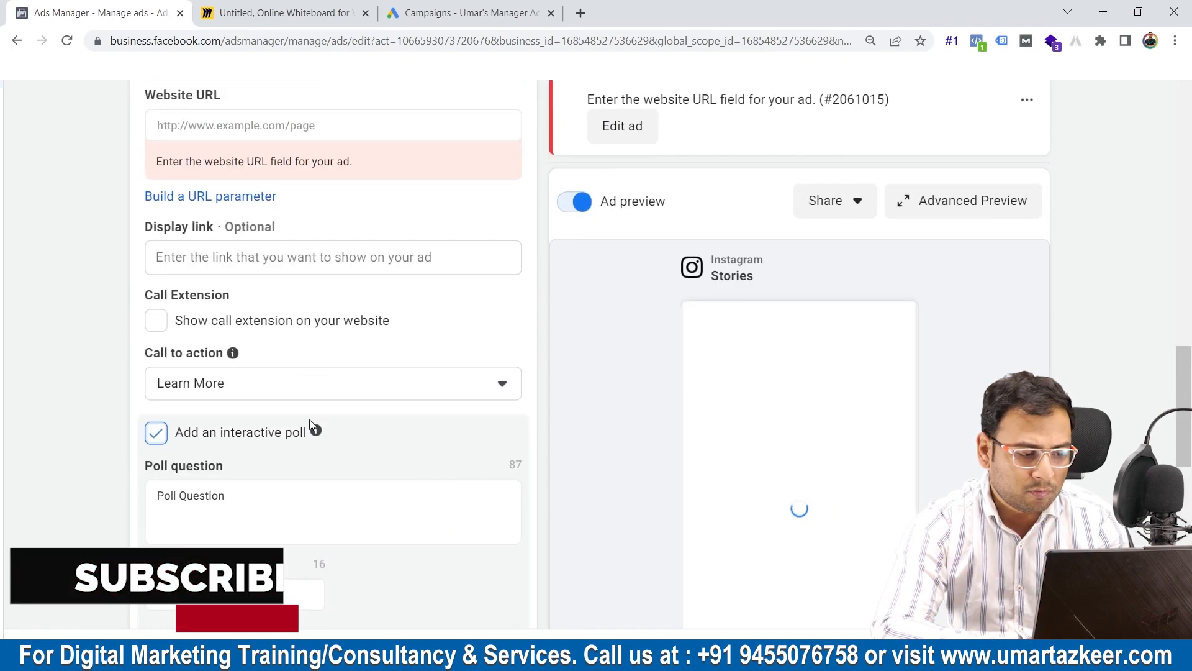
scroll(311, 299, "down", 4)
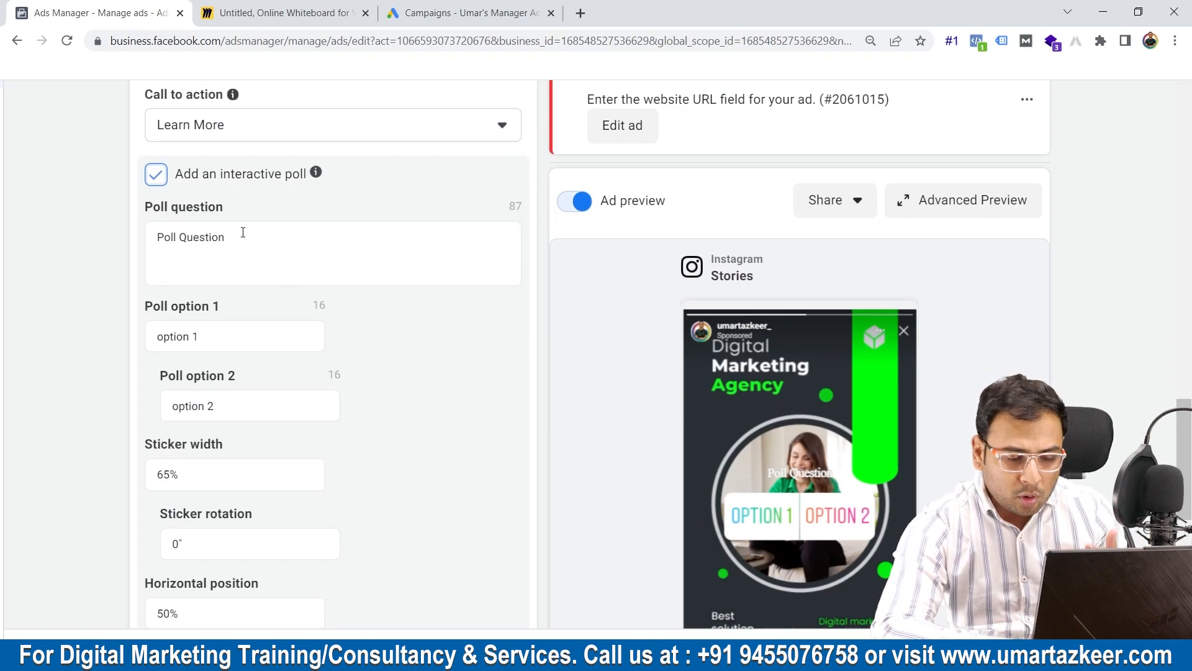
scroll(243, 233, "down", 2)
scroll(268, 301, "up", 2)
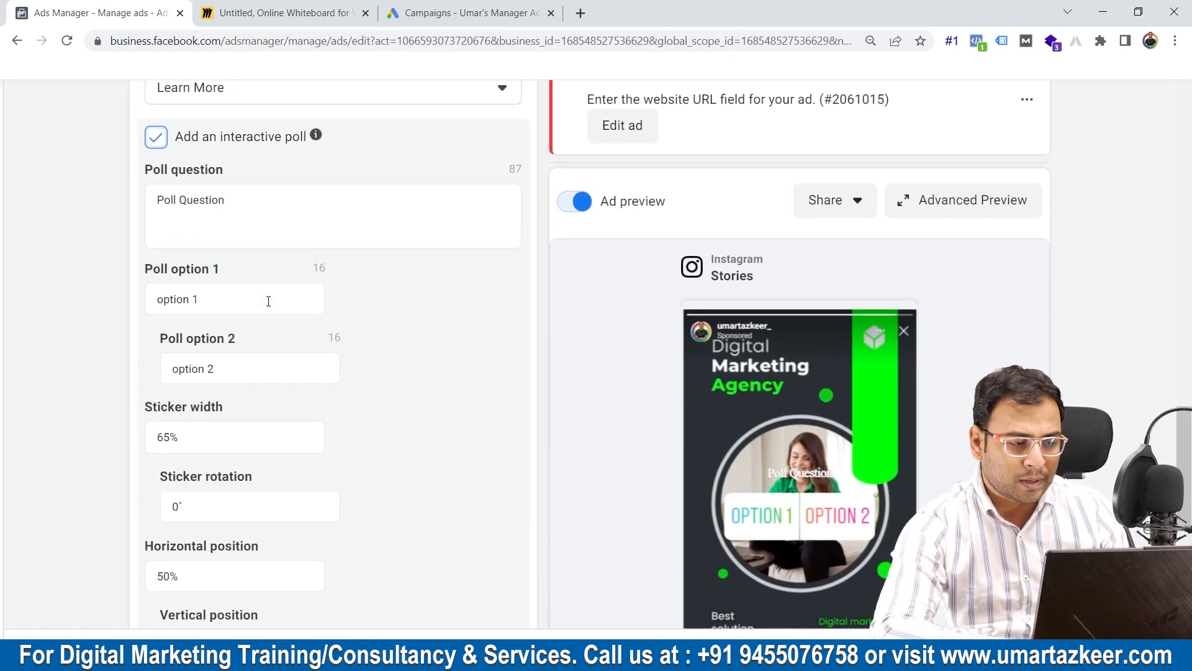
Replace the placeholder poll question with "Are you a ecommerce Business?"
left_click(230, 200)
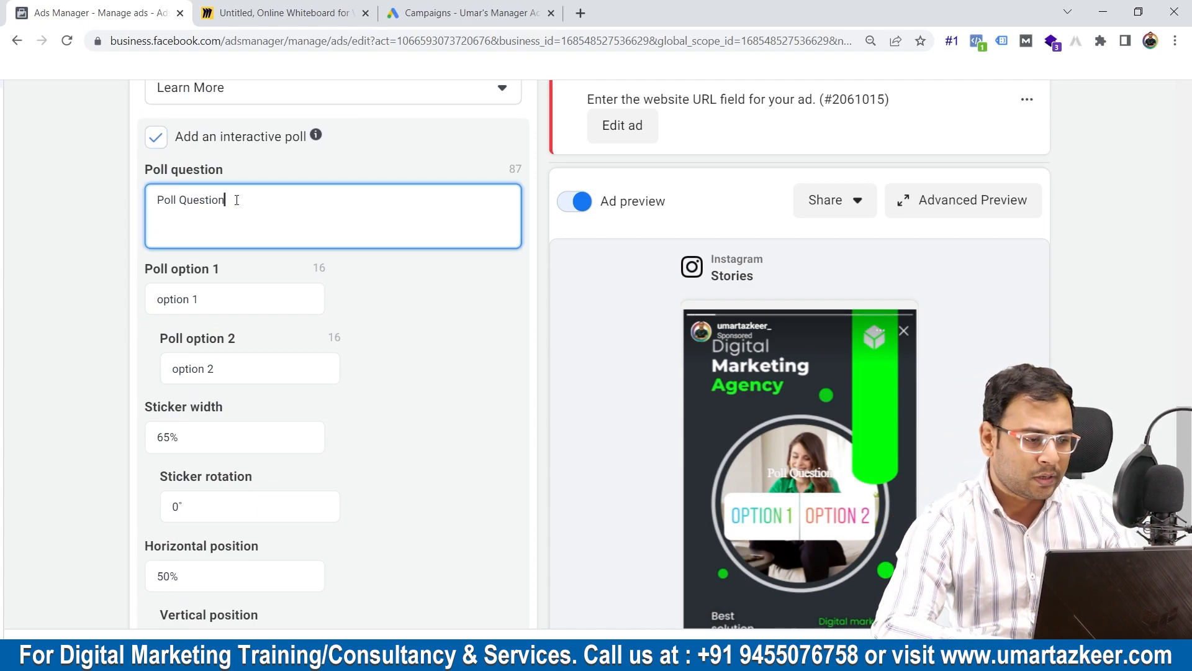
left_click_drag(230, 199, 126, 207)
key("BackSpace")
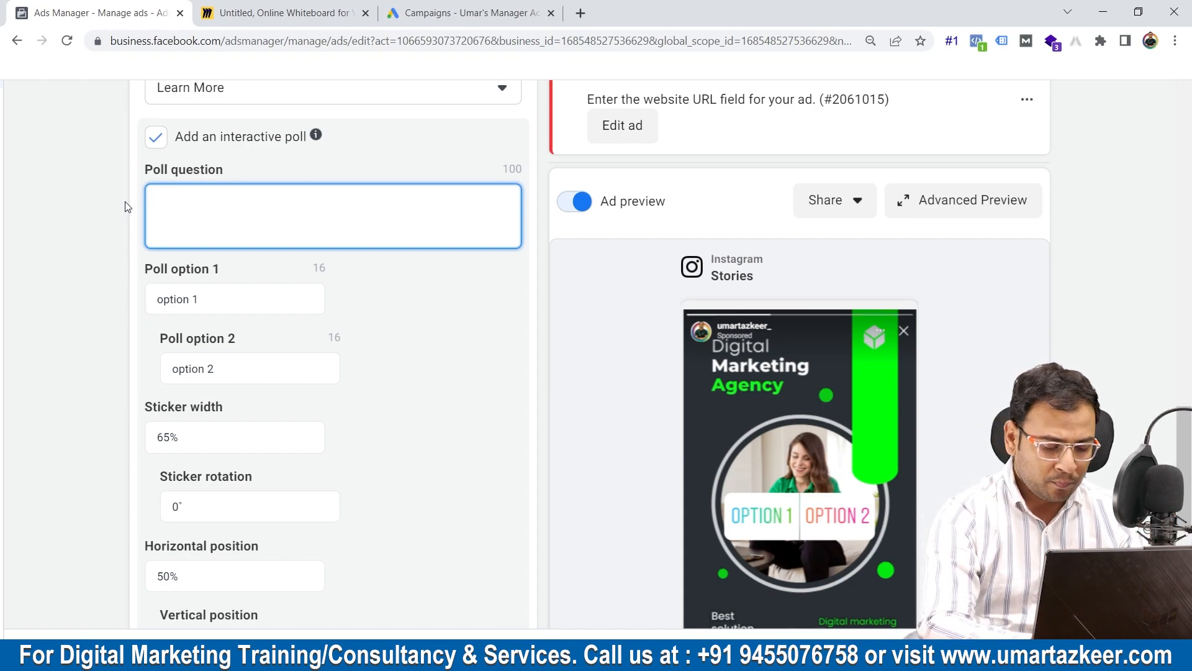
type("Are ")
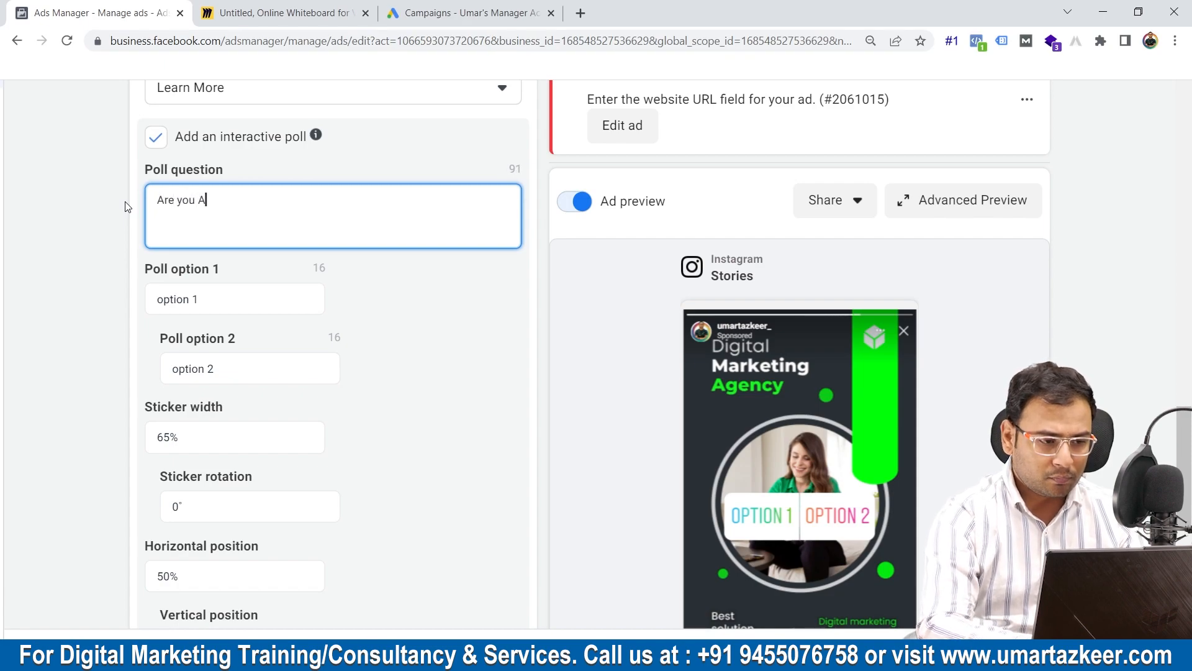
type("you a ecoom")
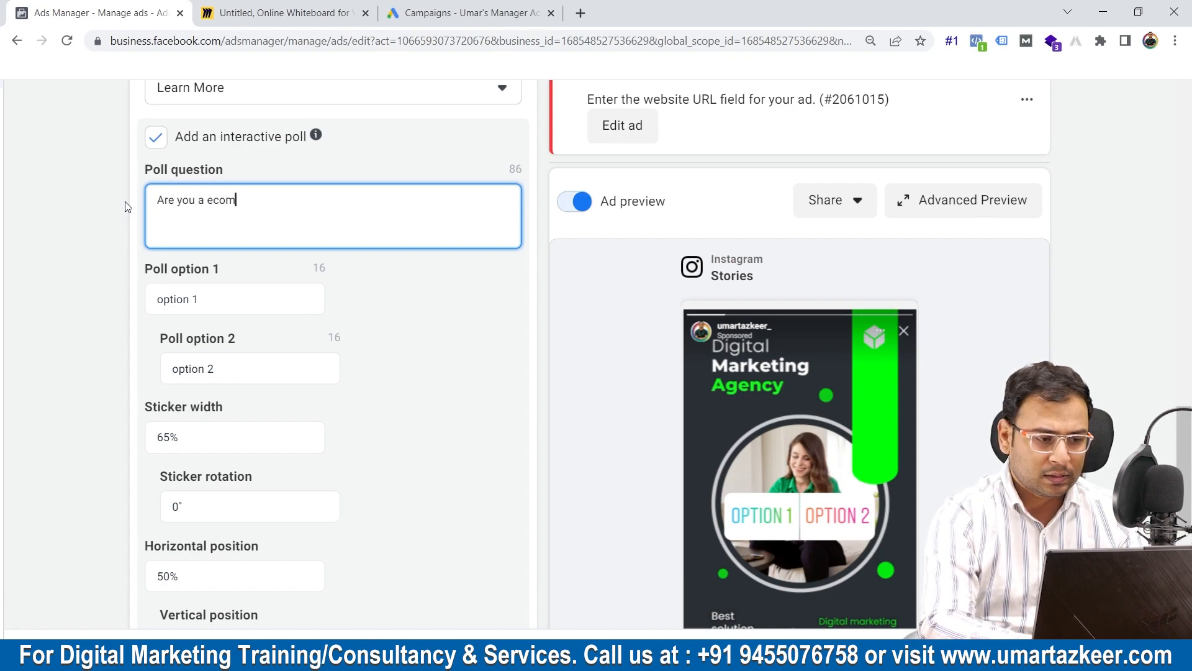
type("rce Business?")
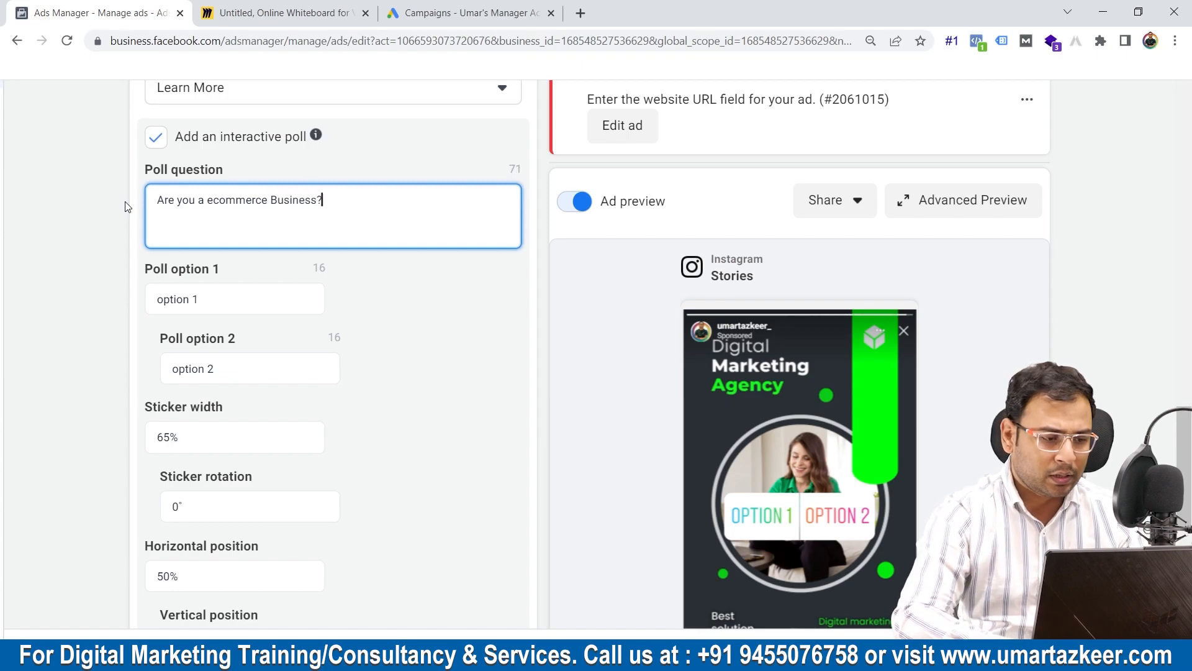
Set poll option 1 to "Yes" and poll option 2 to "No"
left_click(179, 300)
key("ctrl+a")
type("Yes")
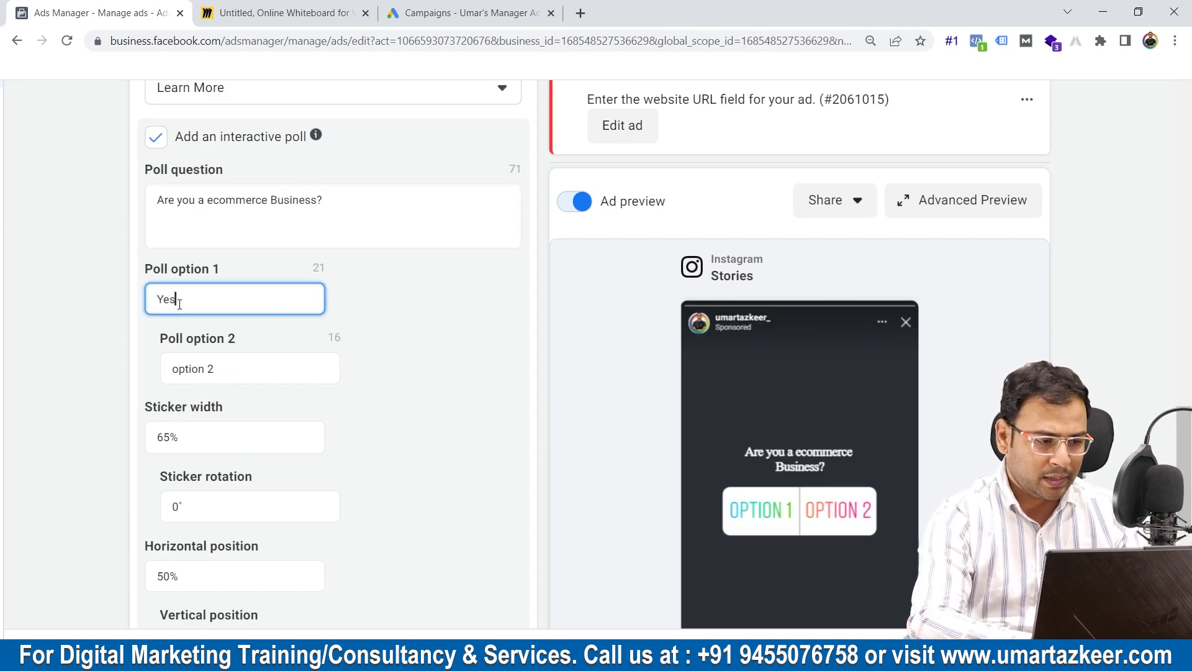
left_click(214, 367)
key("ctrl+a")
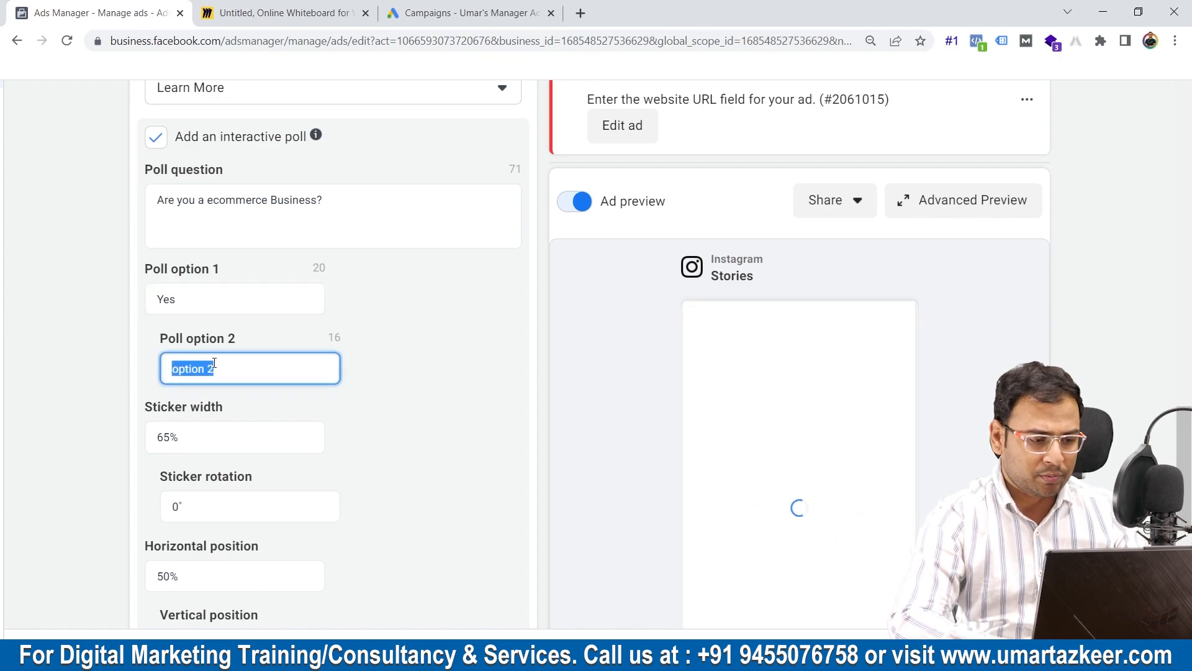
type("No")
left_click(398, 429)
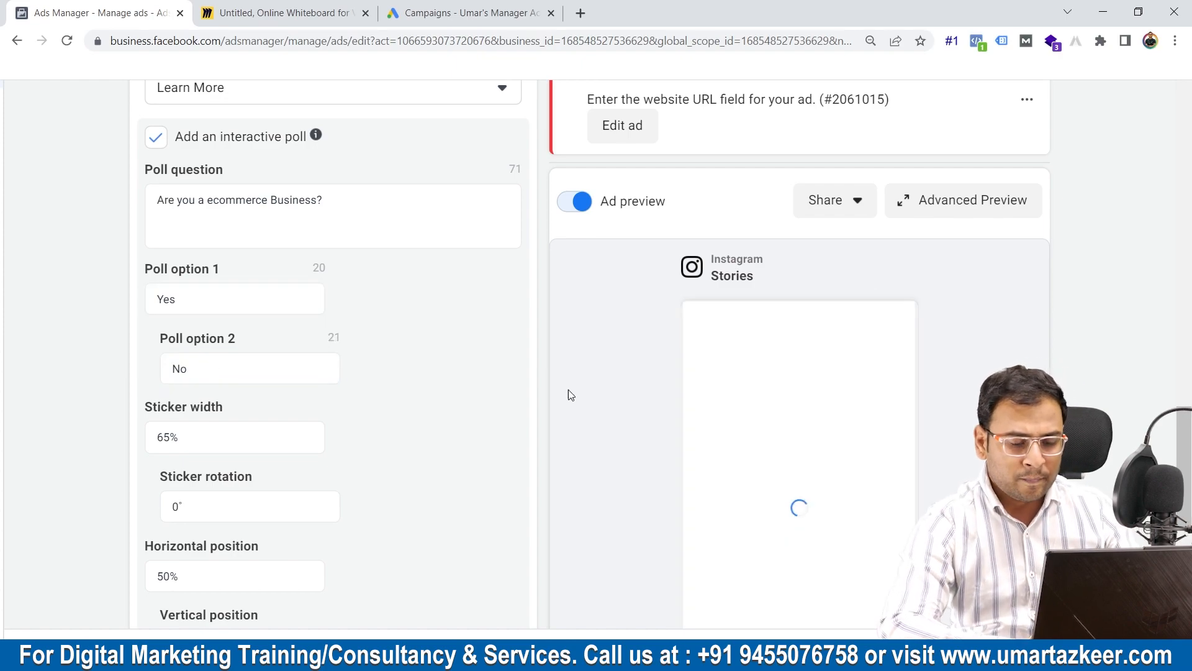
Examine the poll question and the two answer options on the image in the Instagram Stories ad preview
scroll(1078, 385, "down", 7)
scroll(1080, 372, "up", 3)
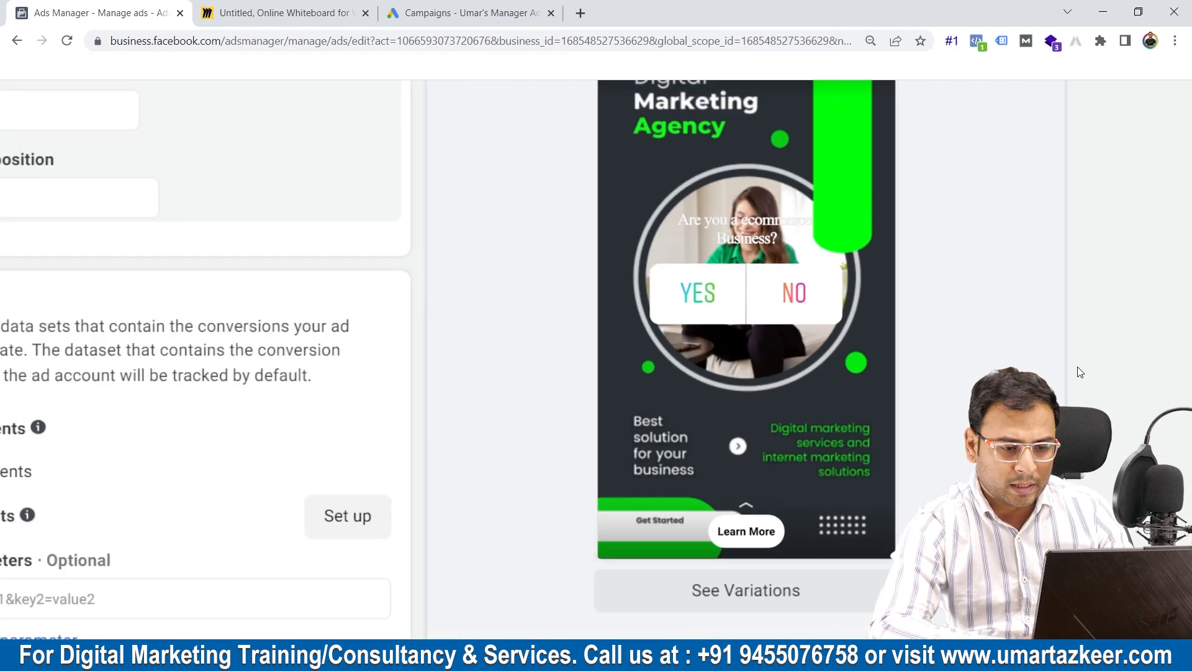
scroll(1080, 372, "right", 1)
scroll(1080, 372, "up", 1)
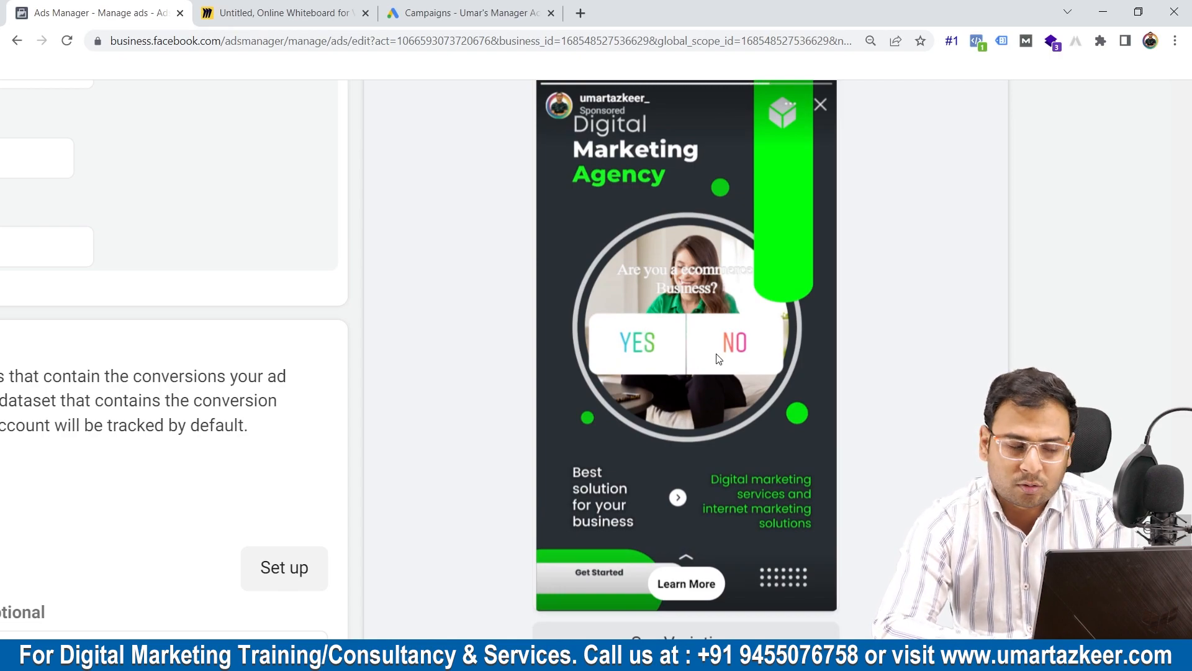
scroll(391, 364, "down", 3)
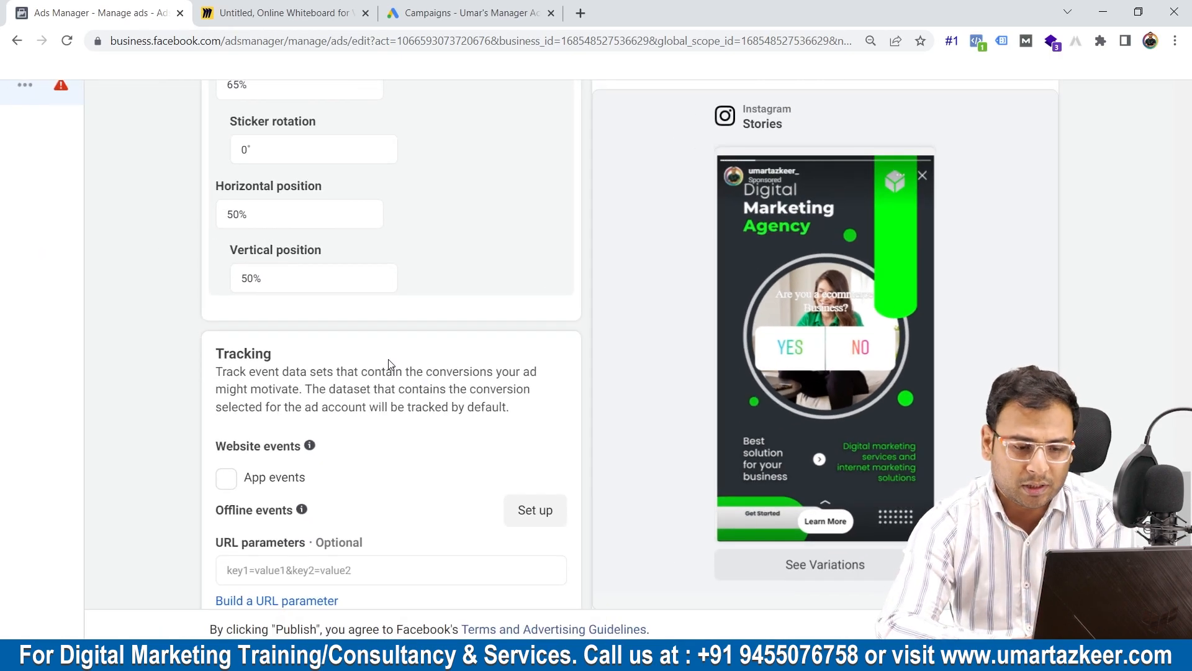
Set the poll's sticker width to 50% and check its size in the ad preview
scroll(497, 405, "up", 3)
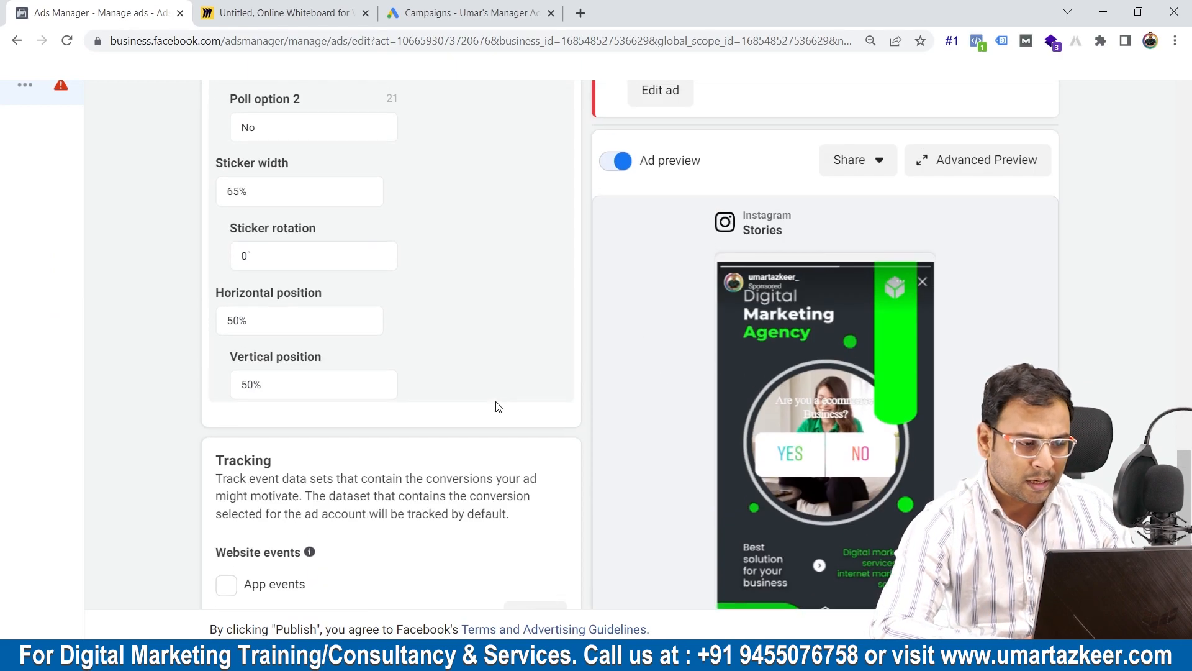
scroll(380, 341, "up", 1)
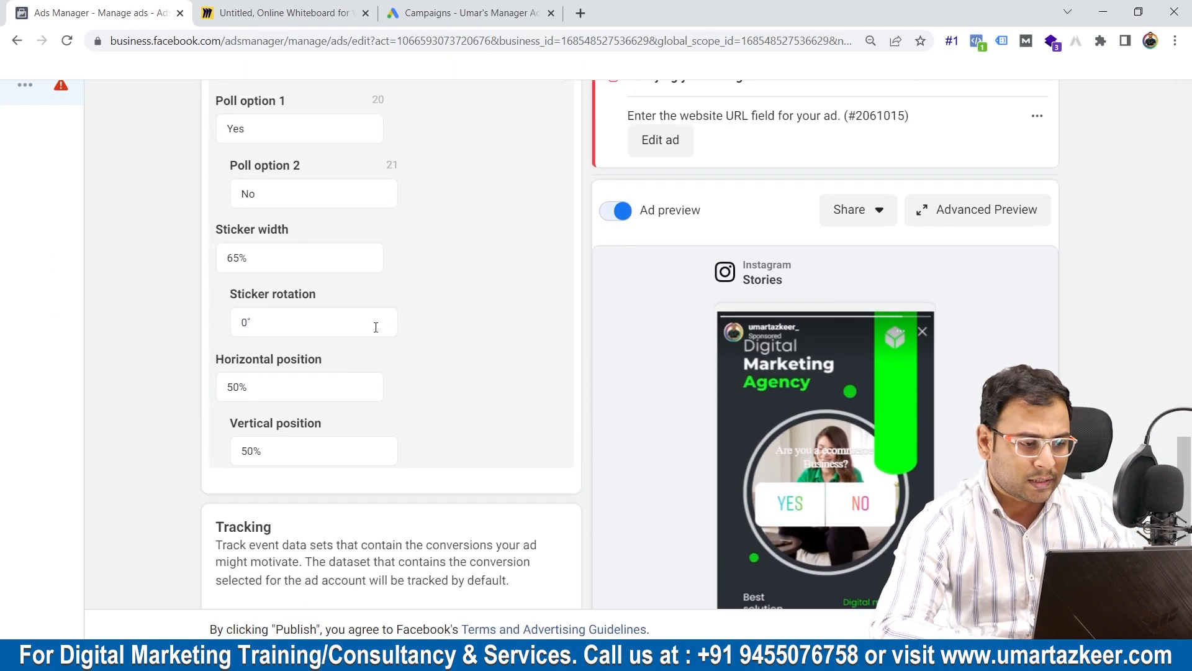
left_click(258, 261)
left_click_drag(258, 260, 200, 264)
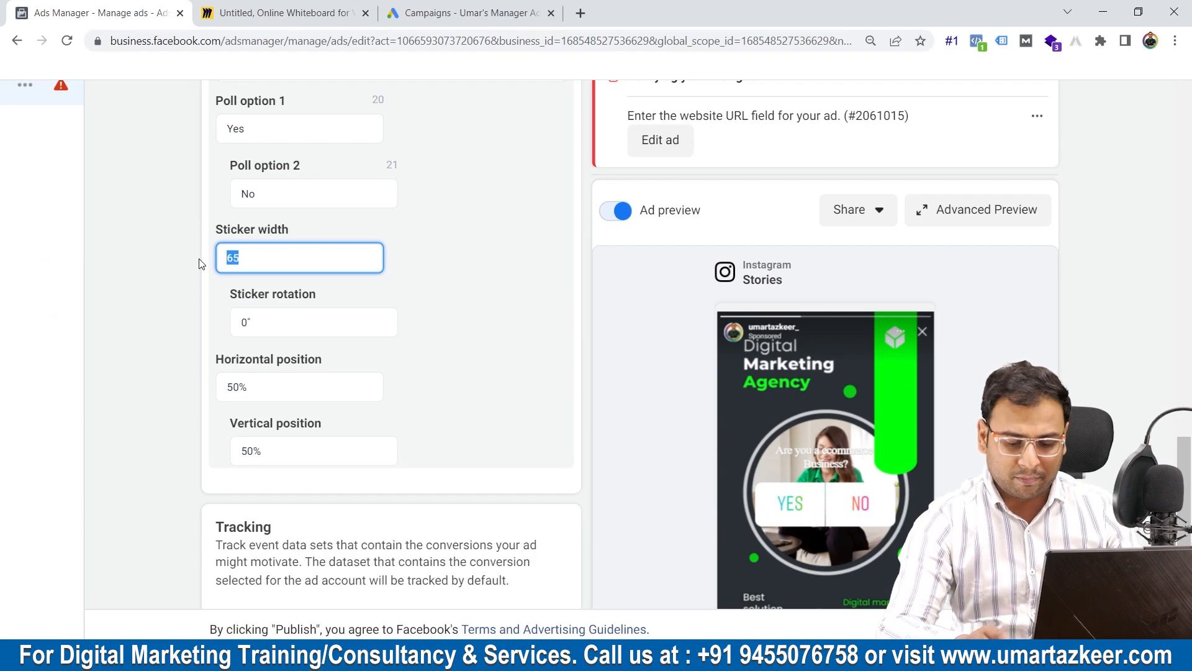
scroll(201, 263, "down", 3)
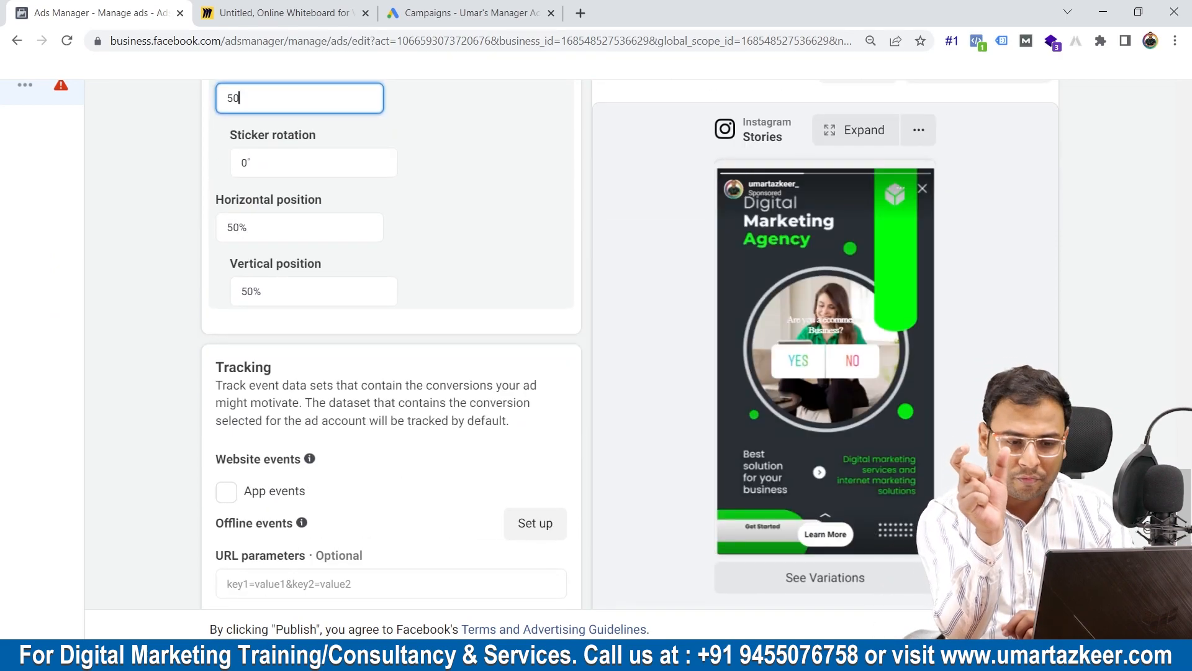
scroll(541, 269, "up", 1)
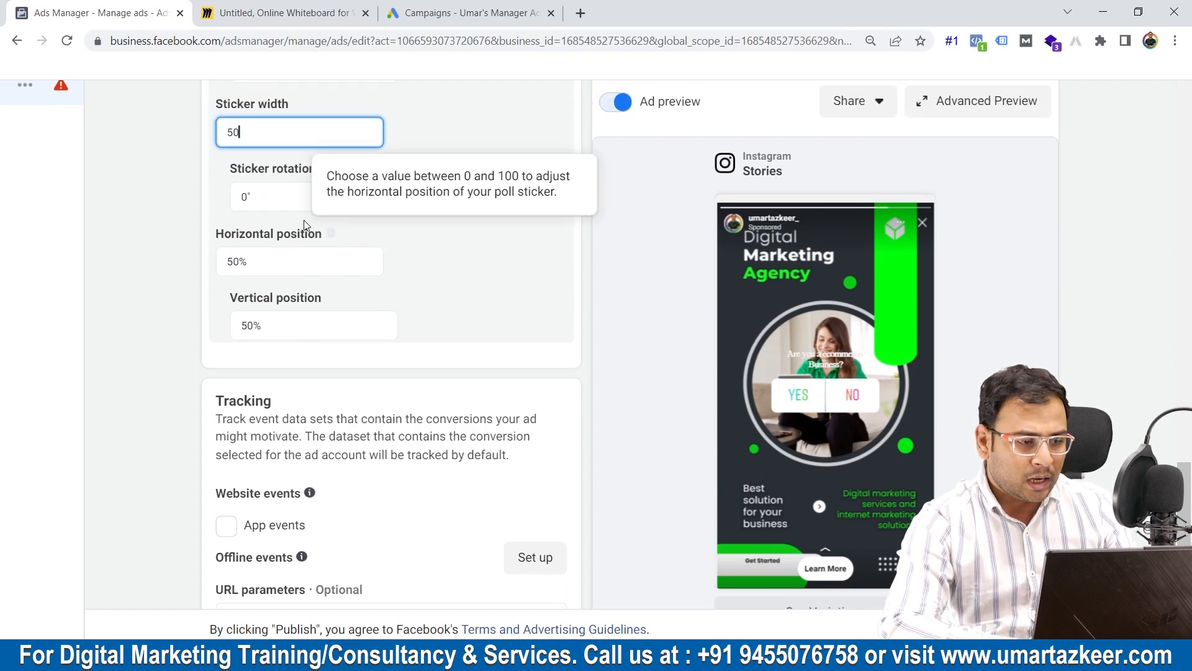
Try a sticker rotation of -25° for the poll
left_click(287, 194)
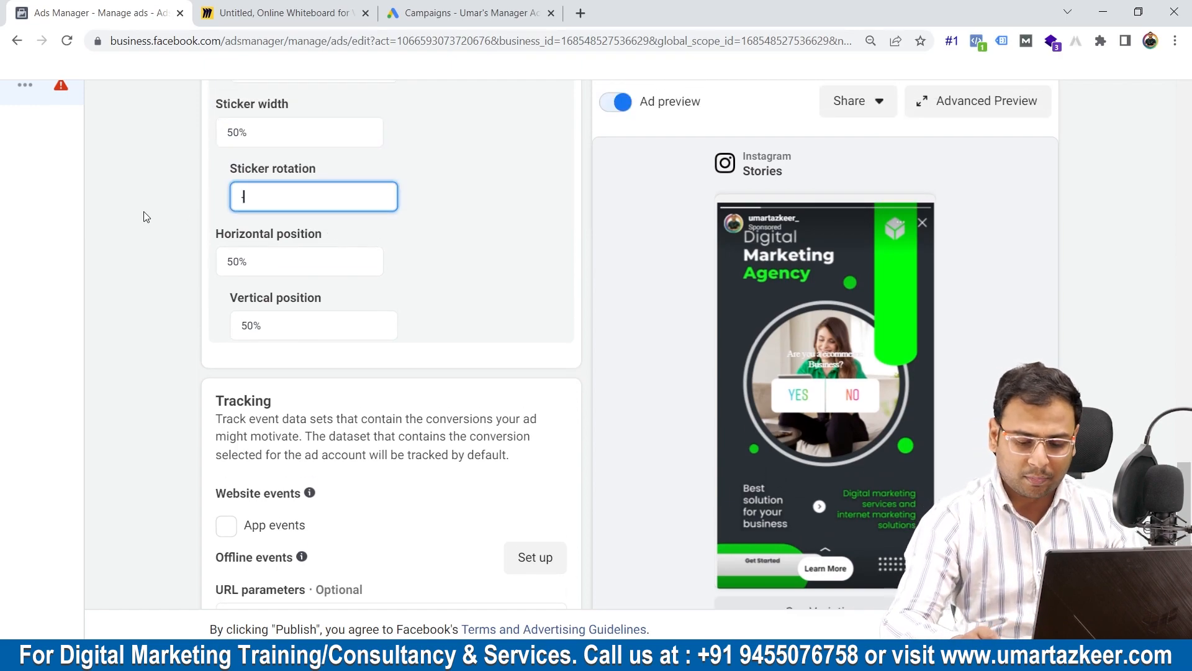
key("BackSpace")
key("BackSpace")
key("BackSpace")
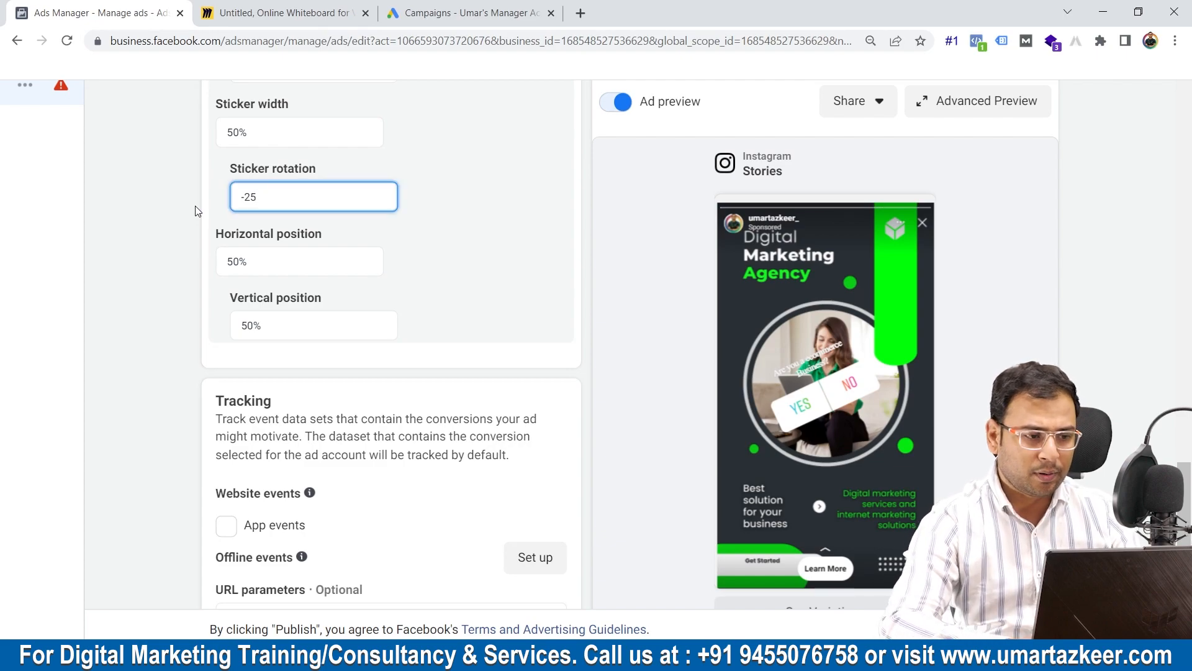
left_click(490, 244)
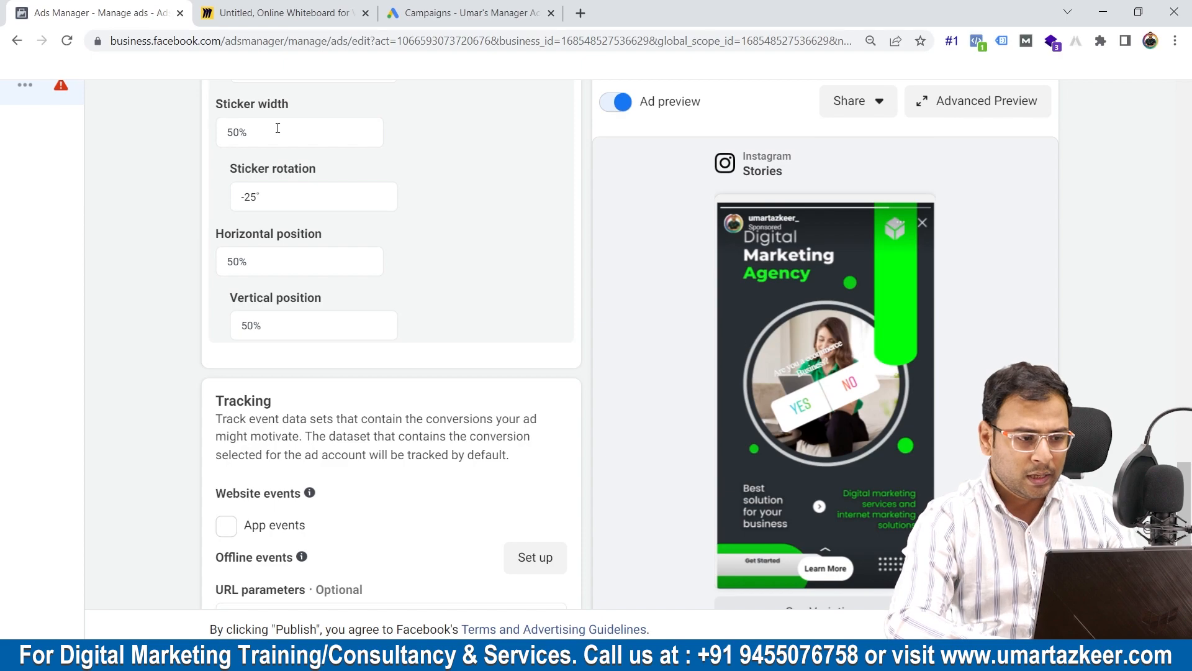
Set the poll's sticker rotation to 25°
triple_click(244, 196)
type("25")
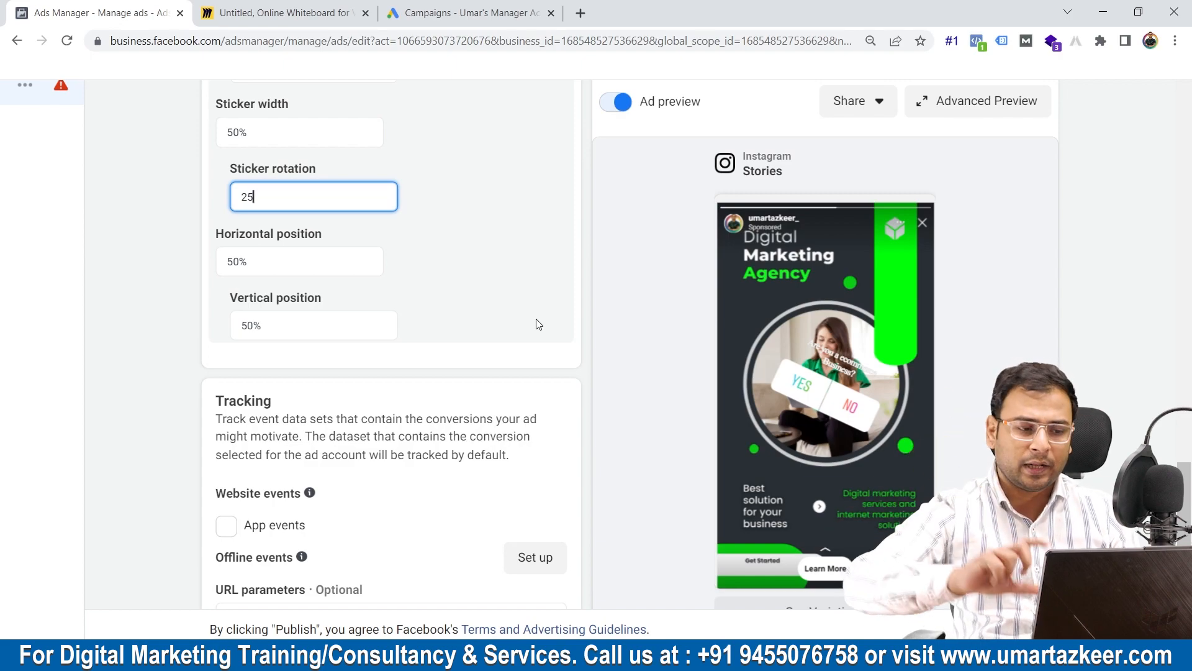
mouse_move(848, 404)
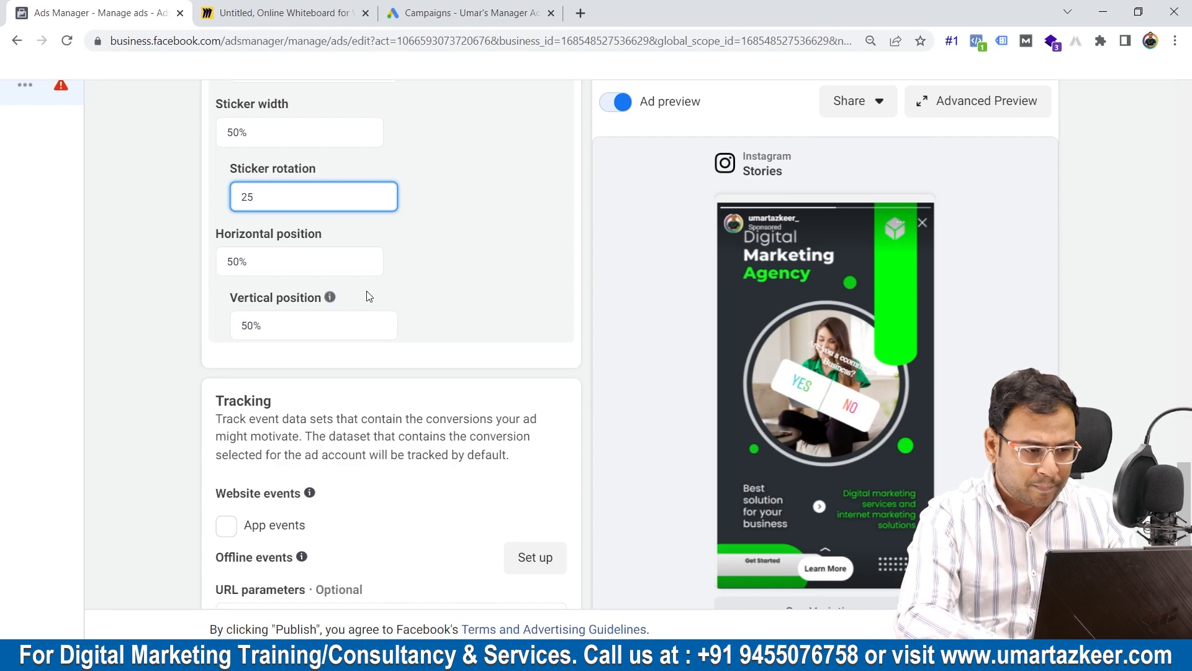
Try a horizontal position of 30% for the poll sticker
left_click(277, 261)
left_click_drag(277, 261, 191, 273)
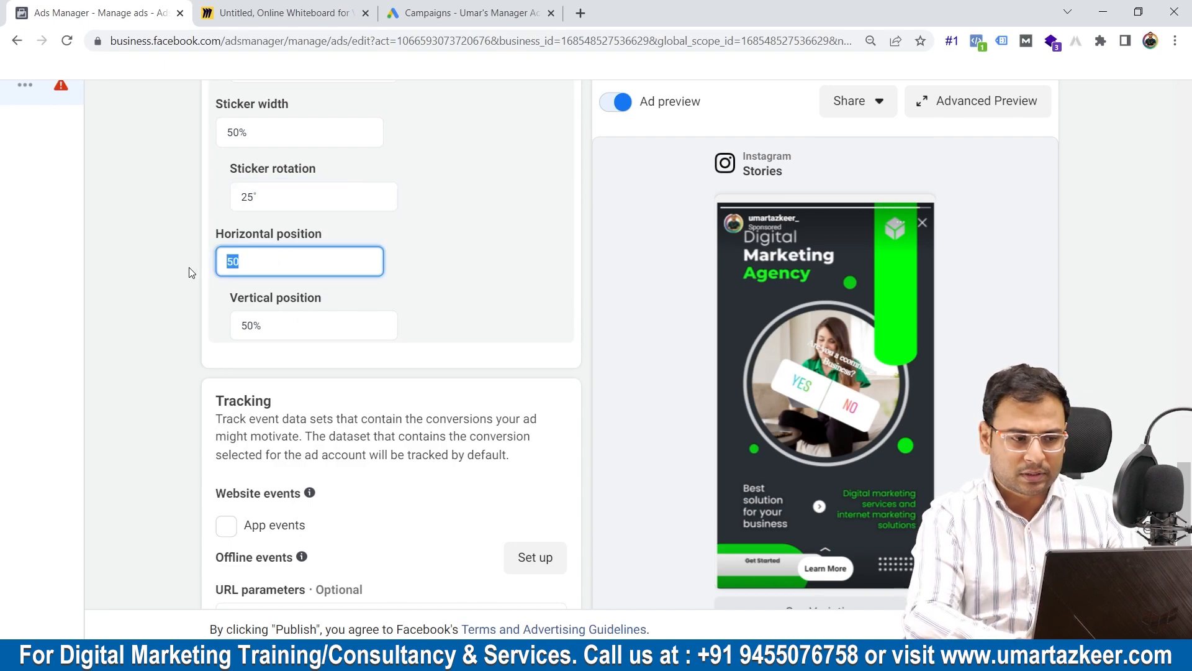
left_click(508, 273)
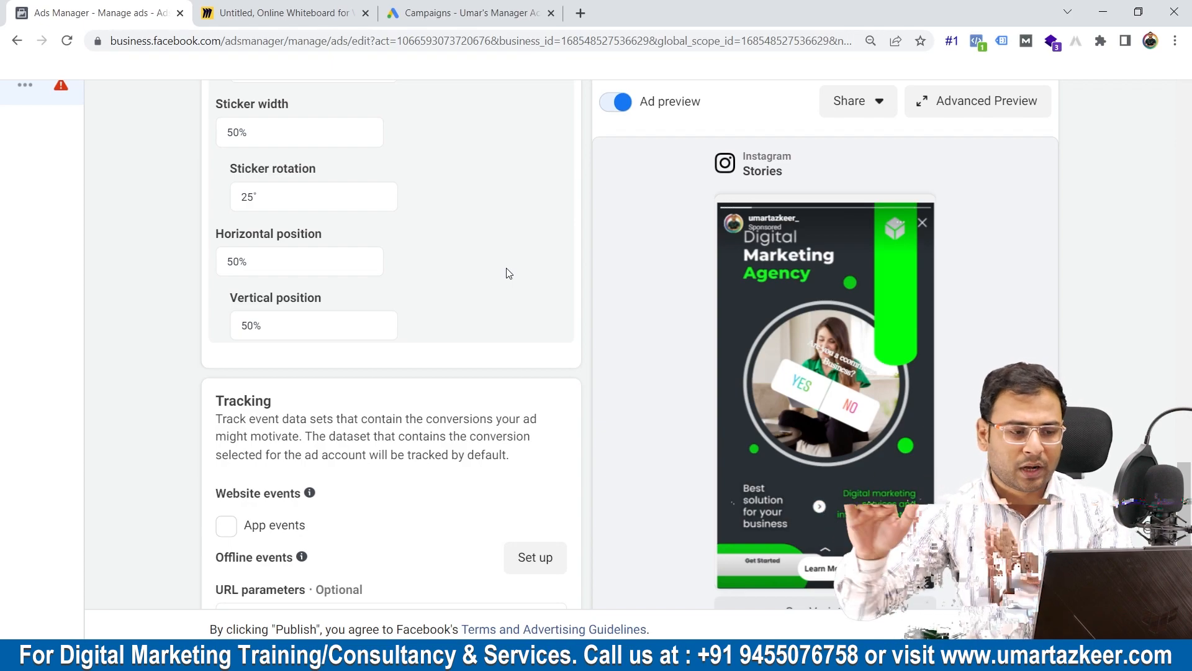
left_click_drag(244, 268, 186, 265)
type("30")
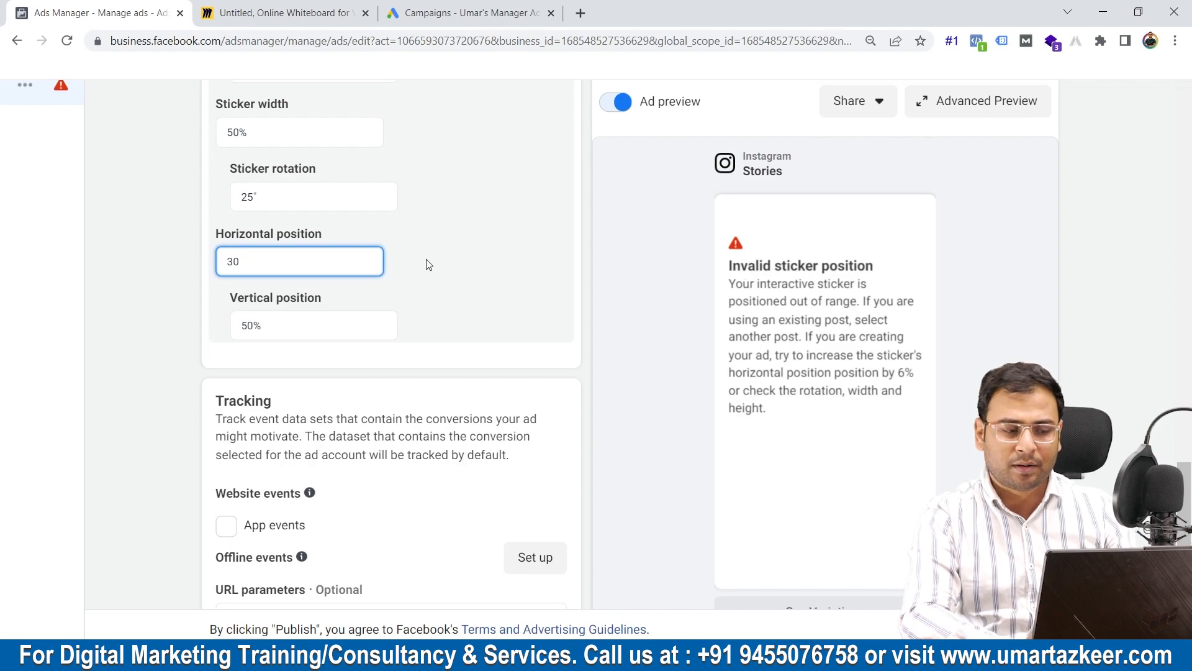
Return the poll sticker's horizontal position to 50%
left_click_drag(257, 257, 196, 267)
left_click(257, 263)
key("ctrl+a")
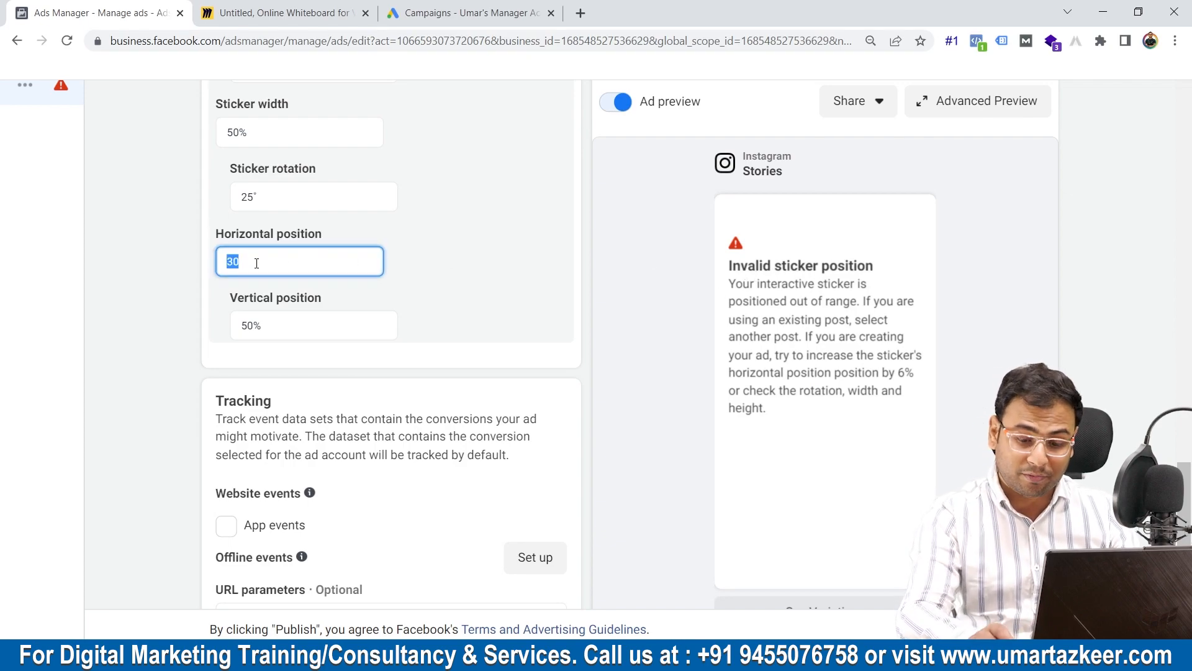
type("50")
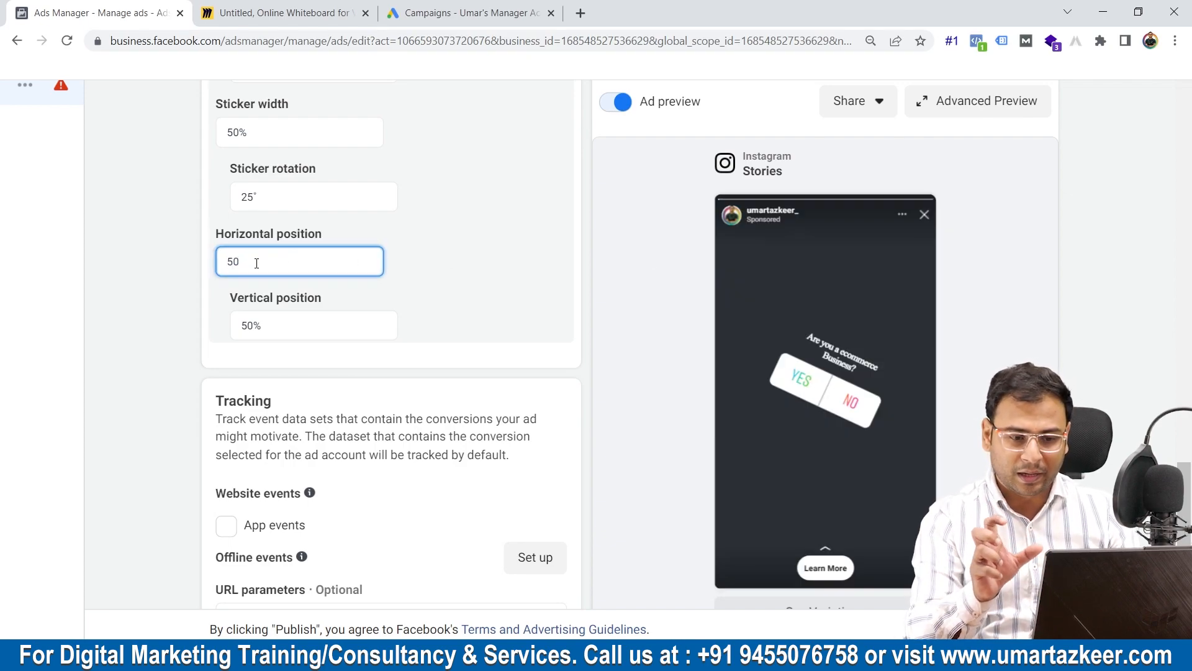
Try horizontal positions of 45%, 40% and 35% for the poll sticker, comparing them in the ad preview
key("ctrl+a")
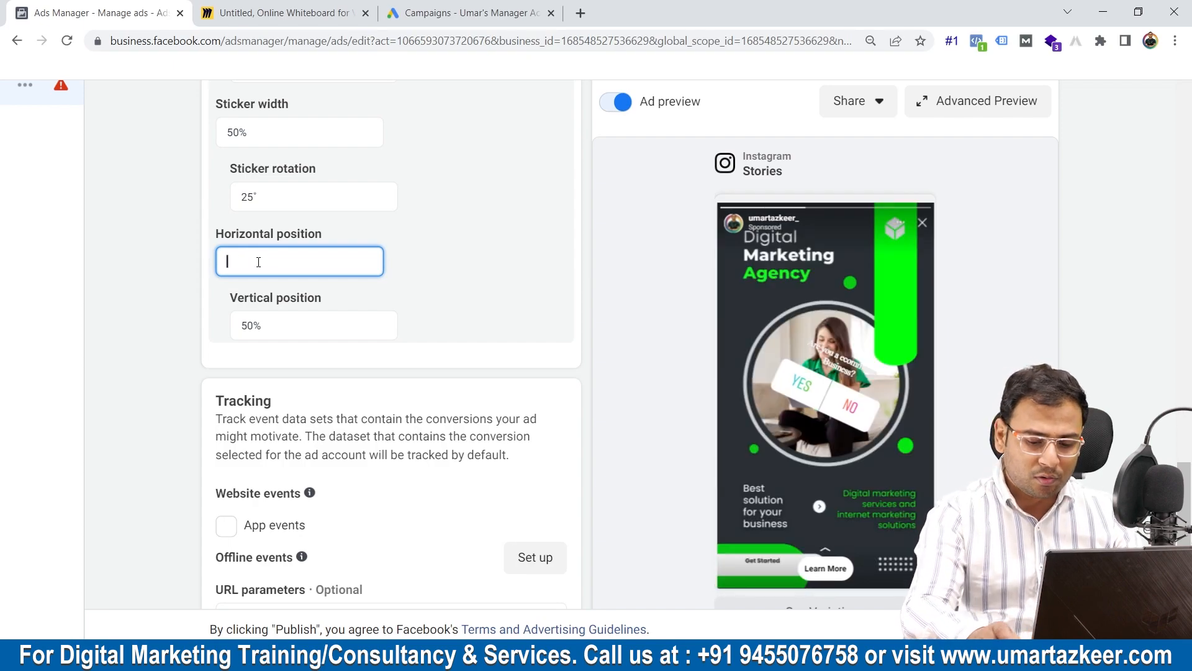
type("45")
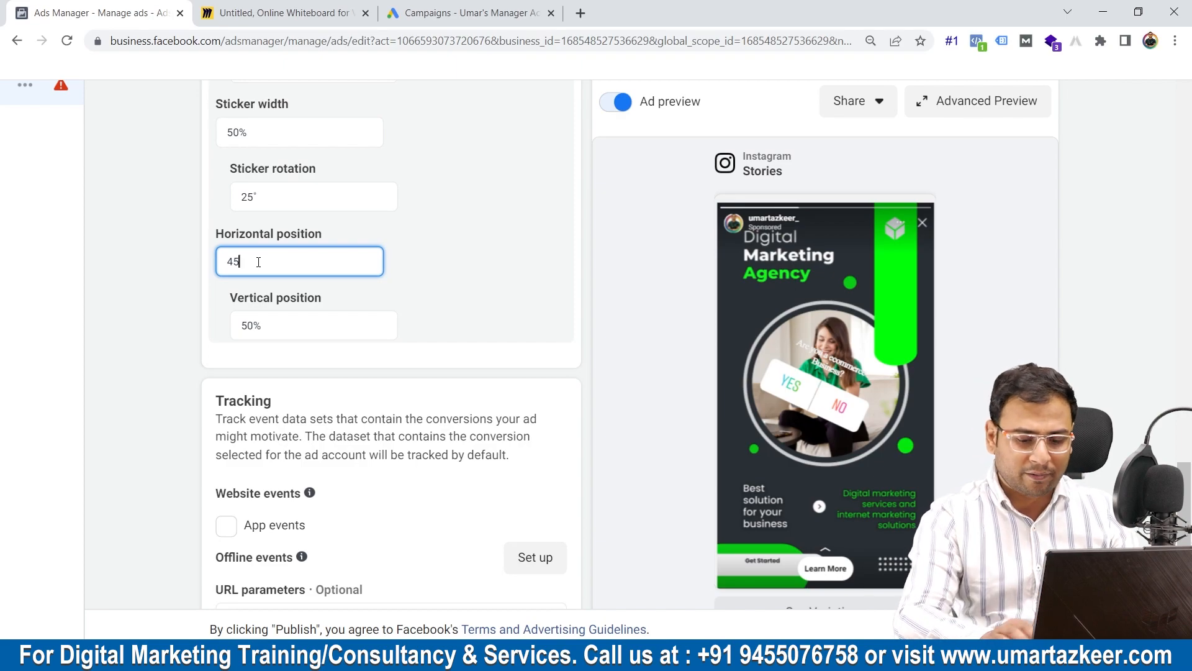
key("BackSpace")
type("0")
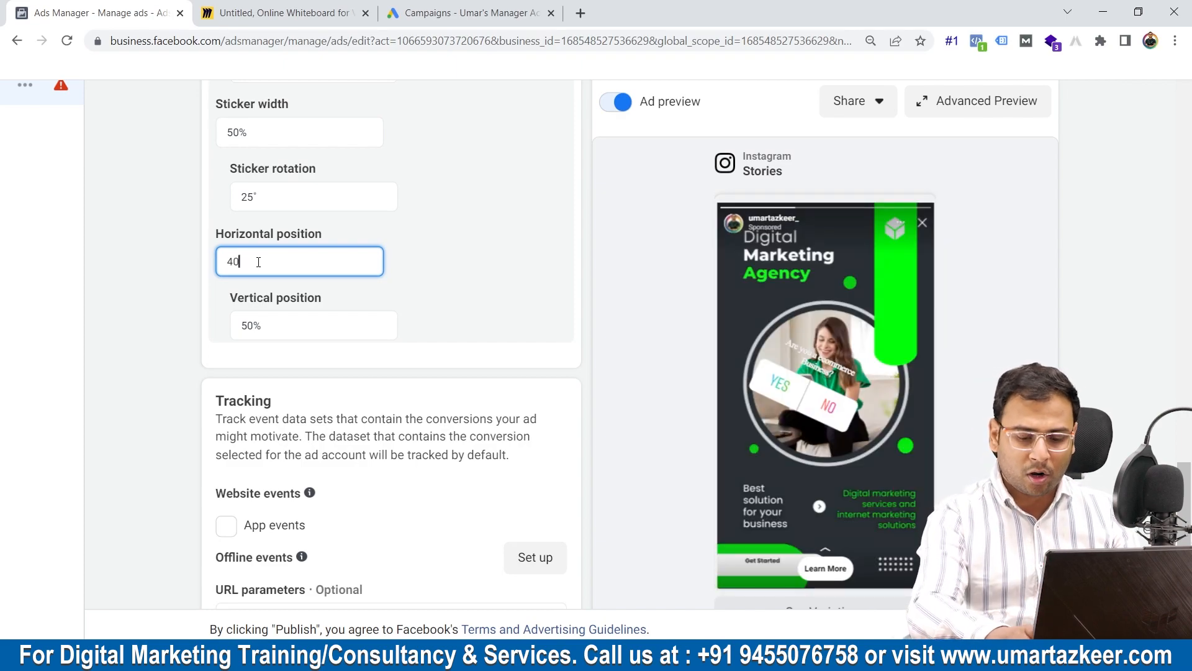
key("BackSpace")
key("BackSpace")
type("35")
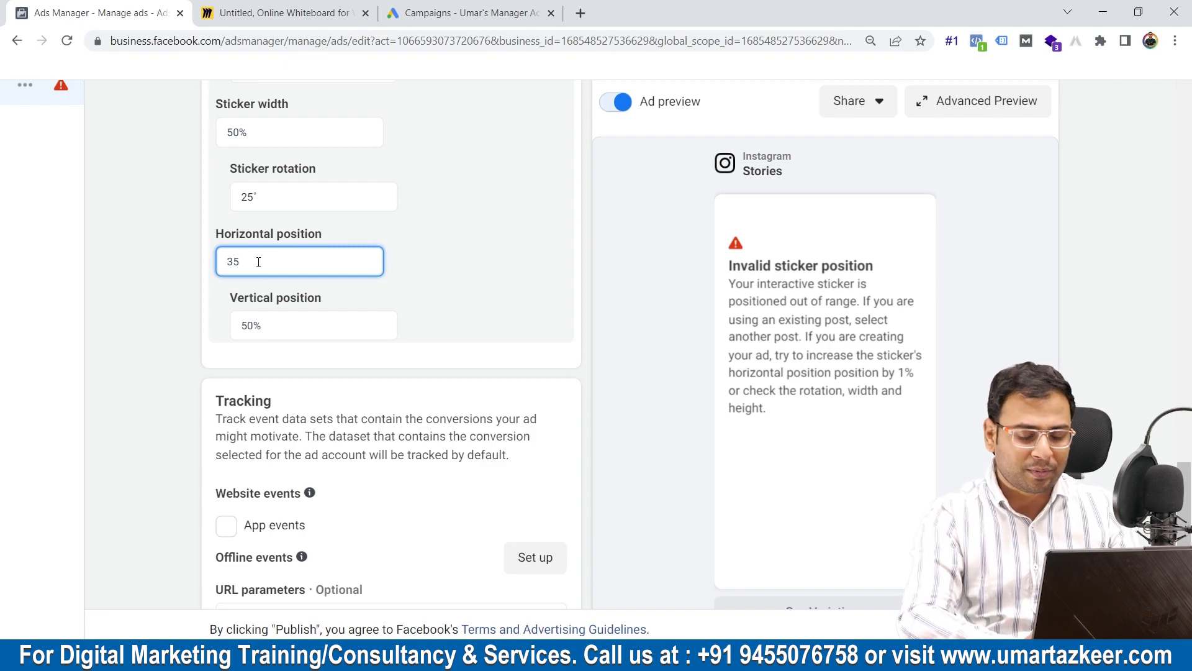
Set the poll sticker's horizontal position to 40%
key("BackSpace")
key("BackSpace")
type("40")
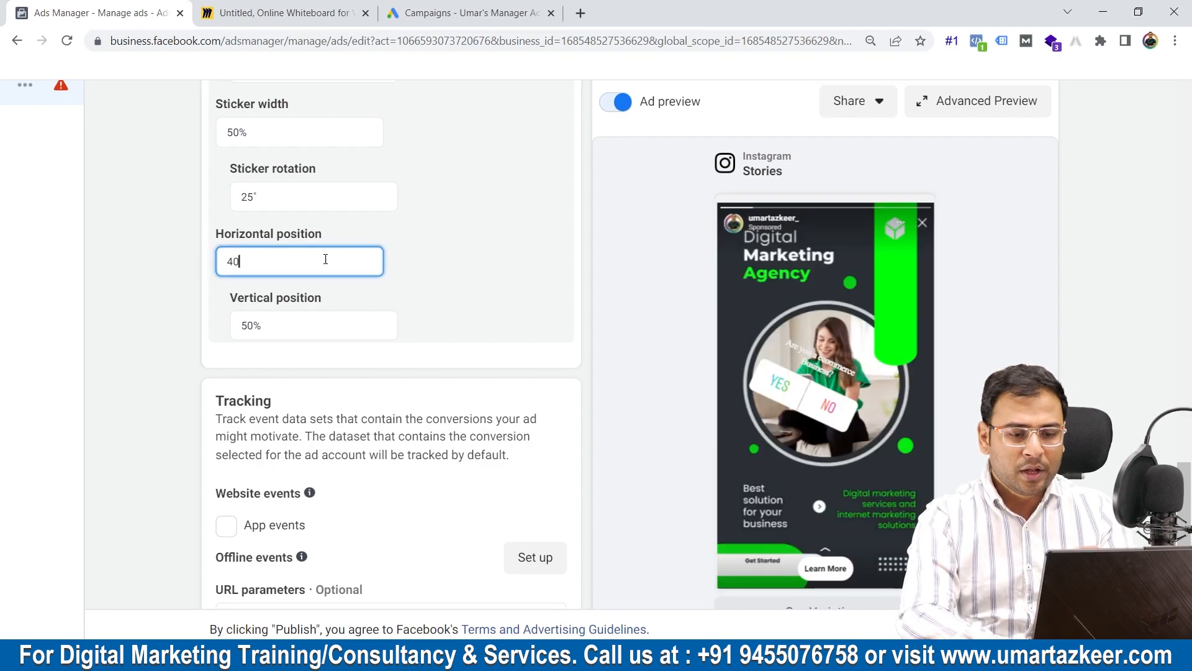
key("Tab")
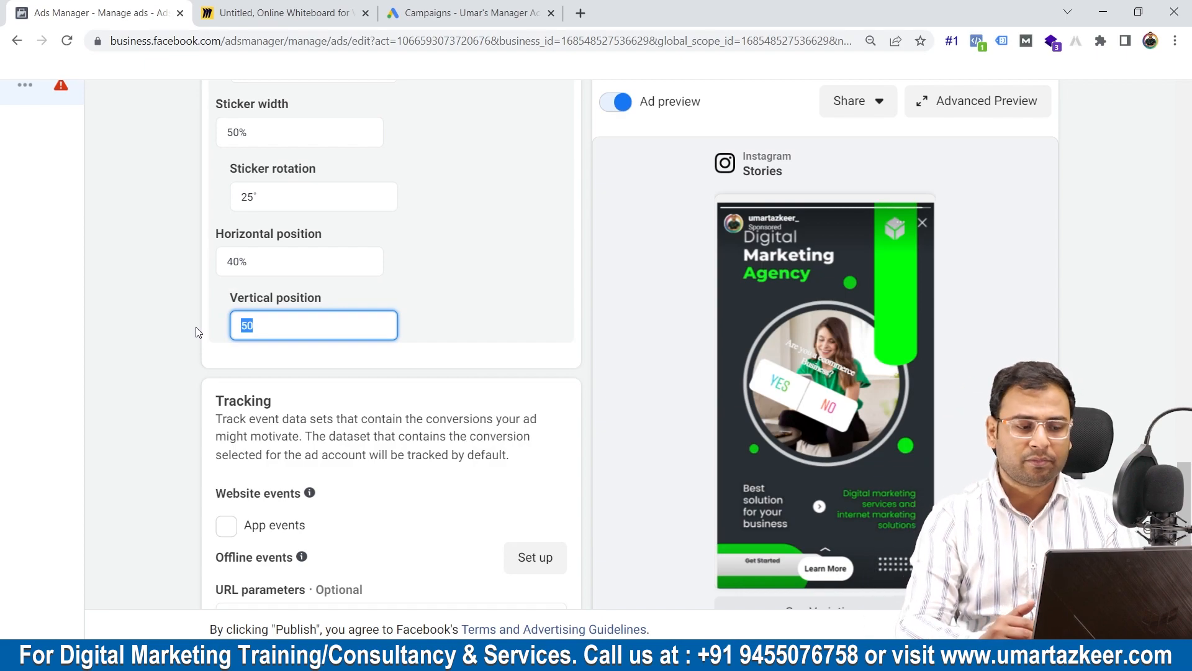
Set the poll sticker's vertical position to 70% and check its placement in the Instagram Stories preview
type("70")
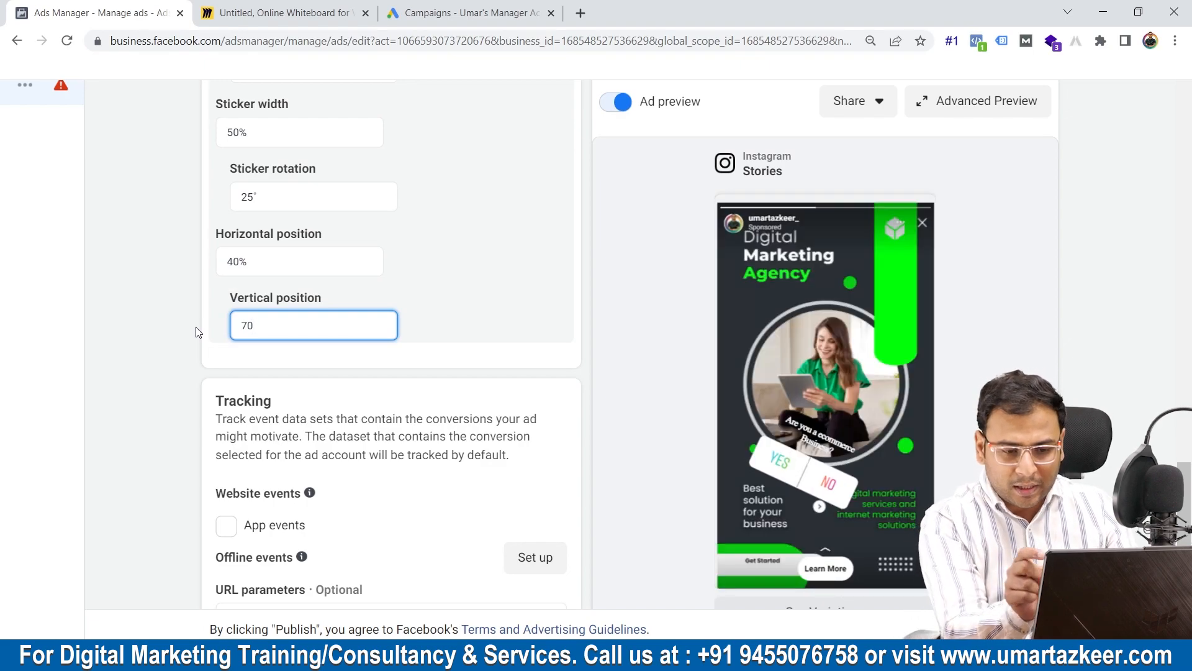
scroll(357, 335, "up", 1)
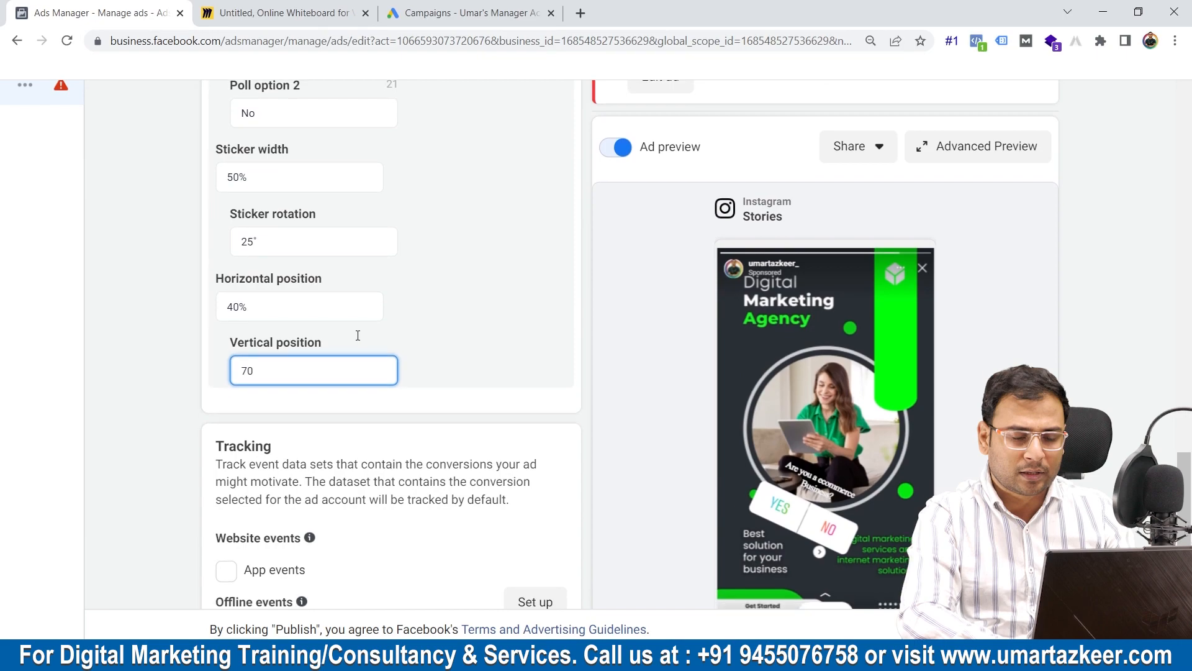
scroll(358, 335, "down", 2)
mouse_move(886, 493)
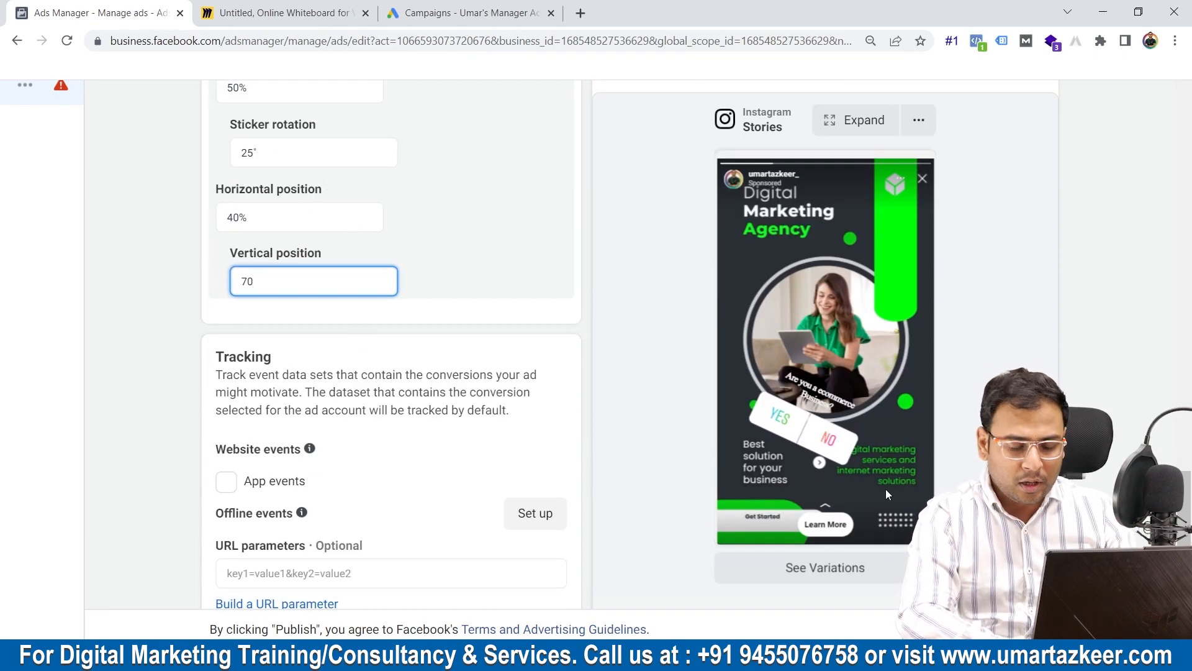
scroll(886, 493, "down", 1)
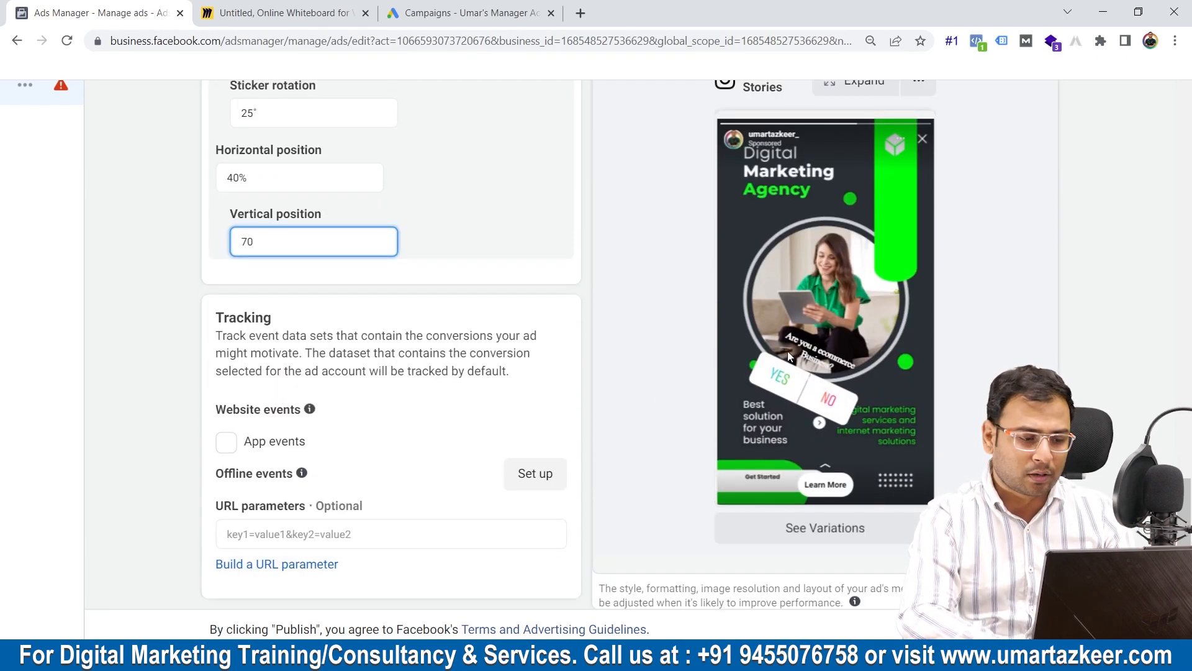
Close the ad editor and view the New Traffic ad's charts to examine its Interactivity results section
scroll(497, 400, "up", 15)
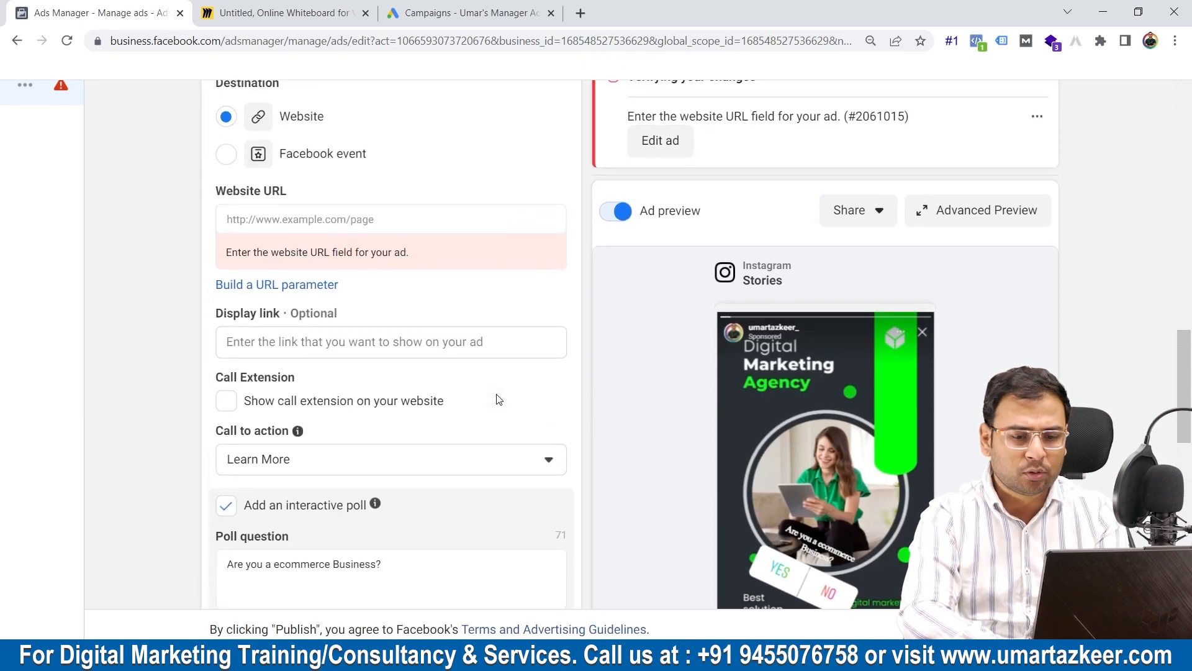
scroll(499, 400, "up", 2)
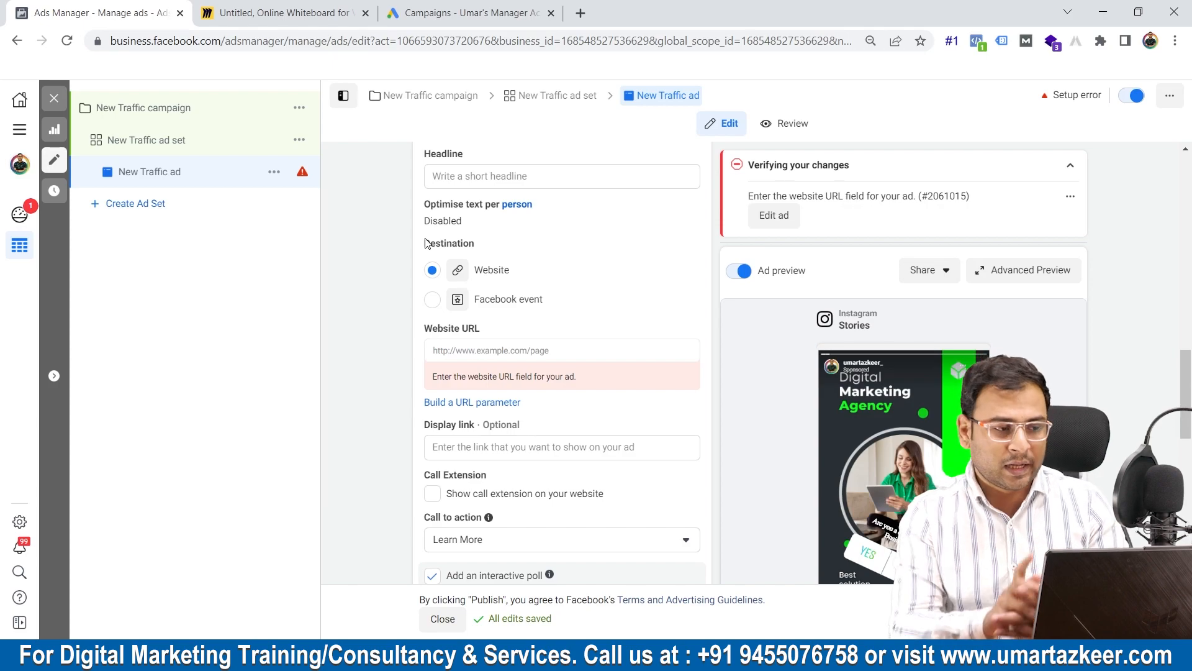
left_click(54, 98)
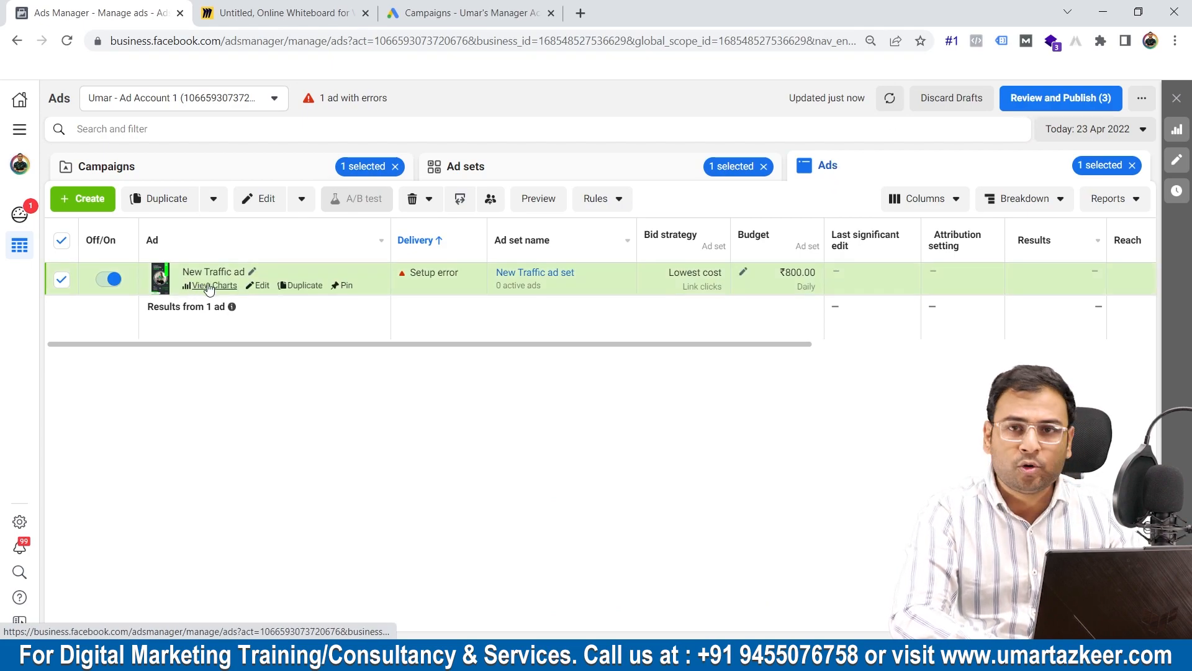
left_click(210, 286)
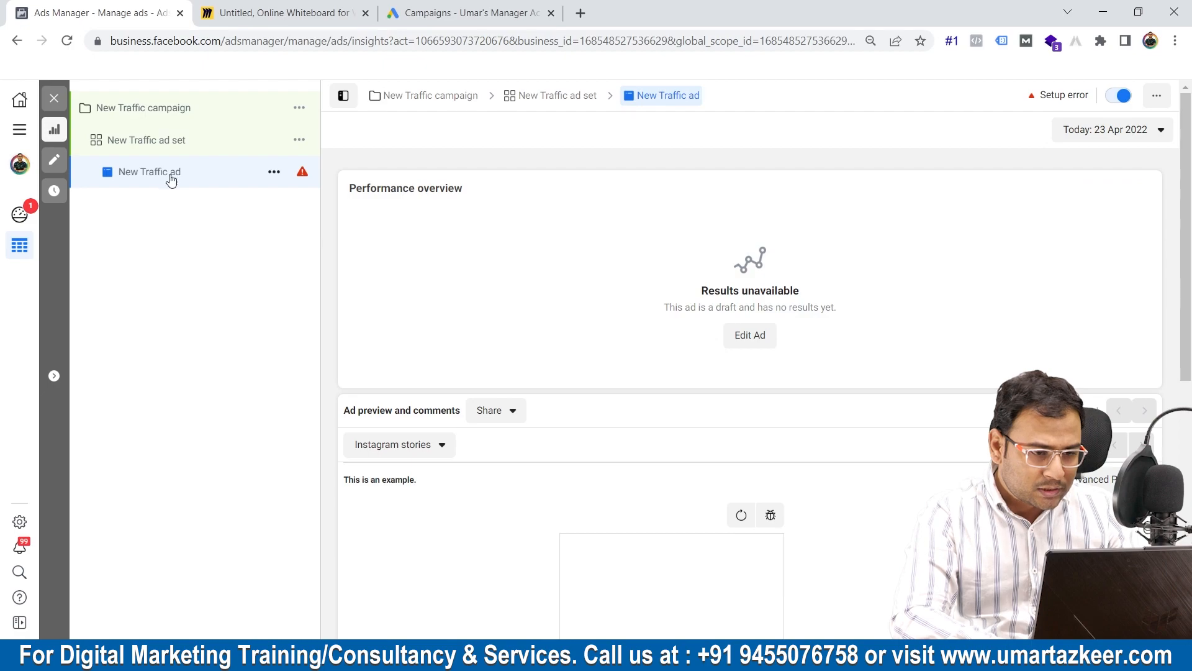
scroll(544, 378, "down", 8)
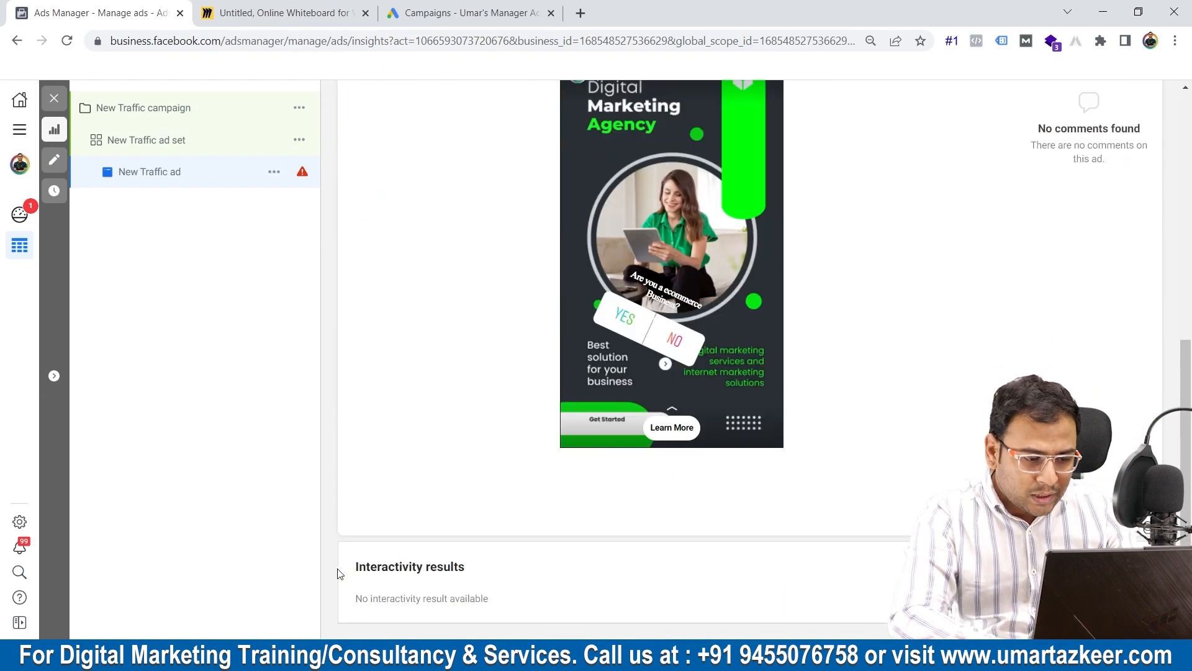
mouse_move(354, 571)
left_mouse_down()
mouse_move(468, 567)
mouse_move(354, 572)
left_mouse_up()
left_click(407, 585)
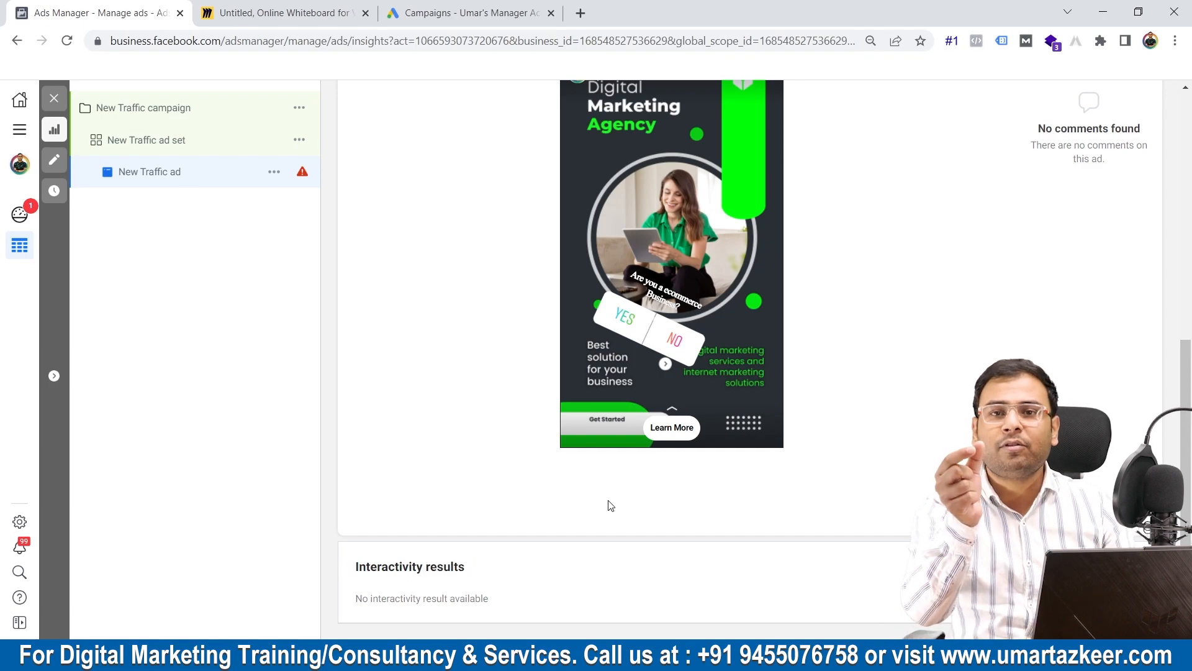